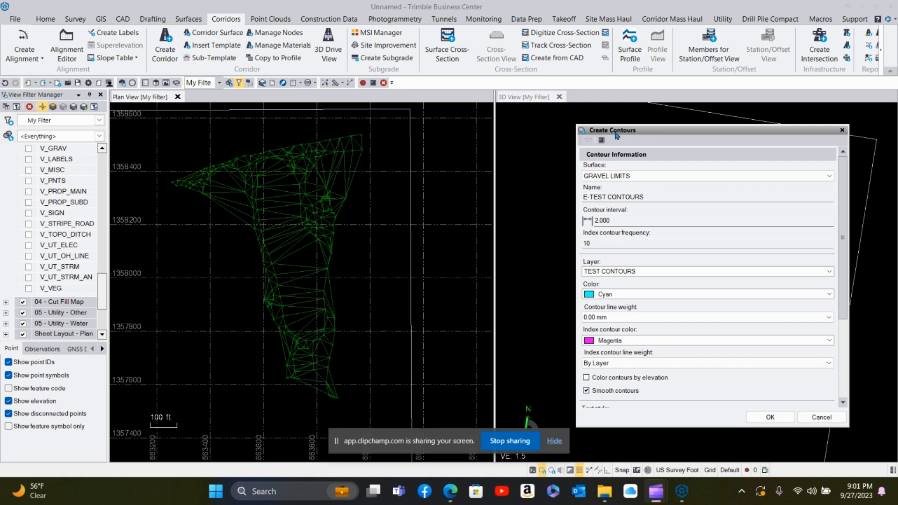
drag(662, 133, 667, 151)
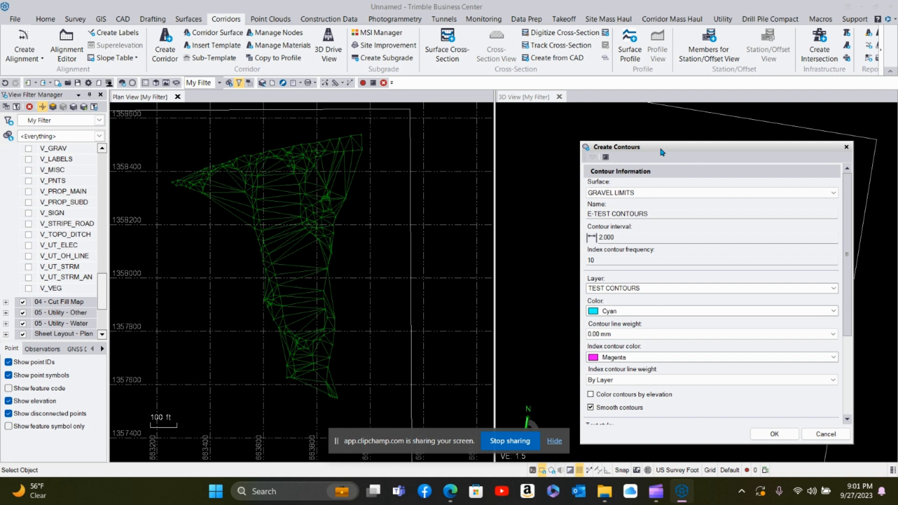
mouse_move(668, 152)
mouse_down()
mouse_move(664, 132)
mouse_move(660, 158)
mouse_move(658, 139)
mouse_up()
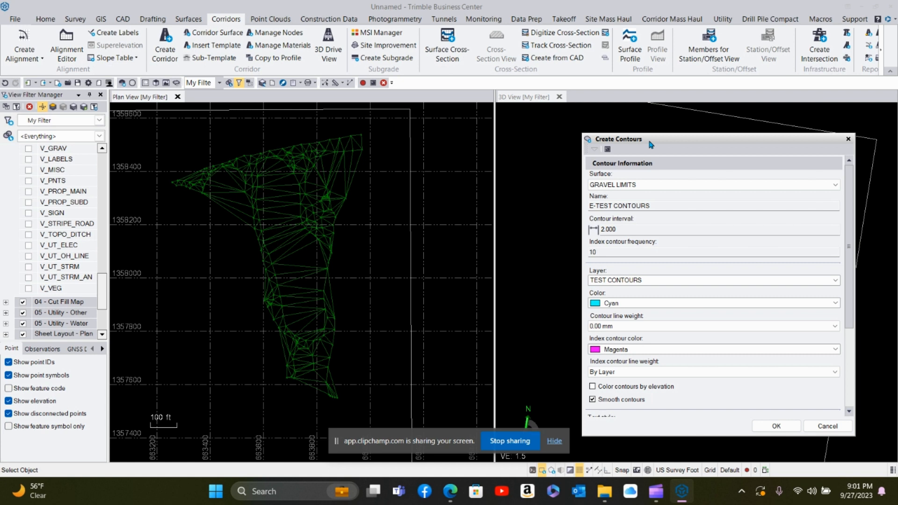
mouse_move(701, 144)
mouse_down()
mouse_move(652, 139)
mouse_move(695, 140)
mouse_up()
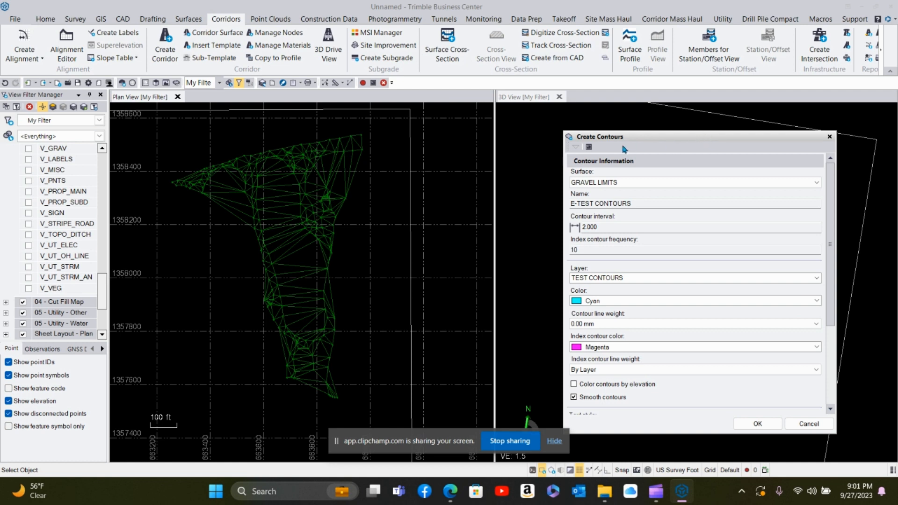
drag(627, 141, 650, 146)
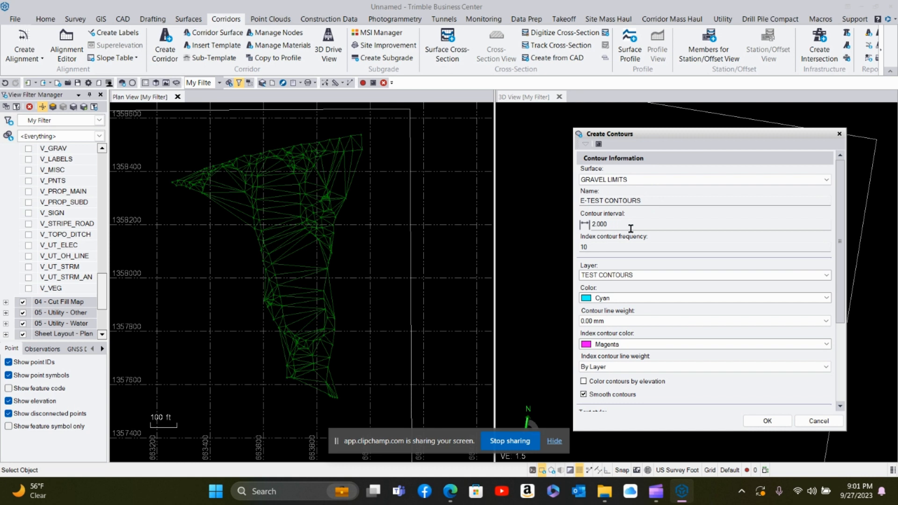
drag(679, 137, 679, 145)
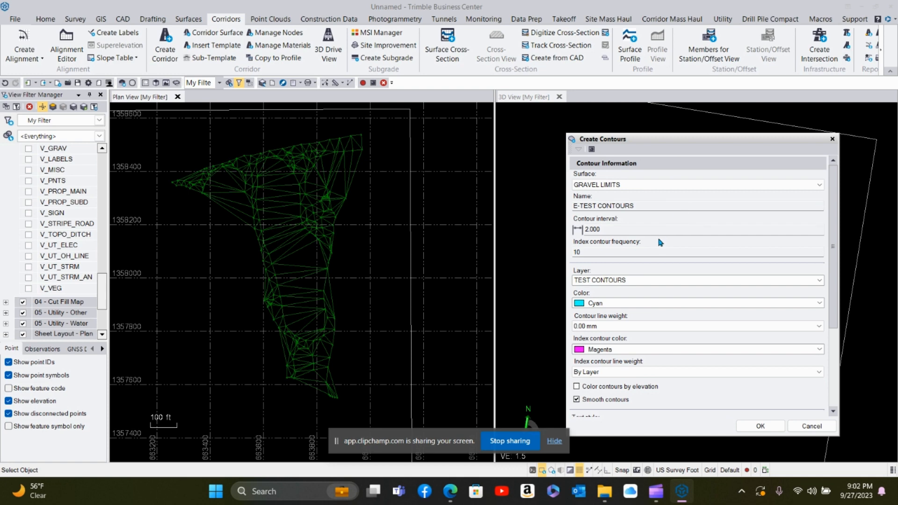
click(832, 139)
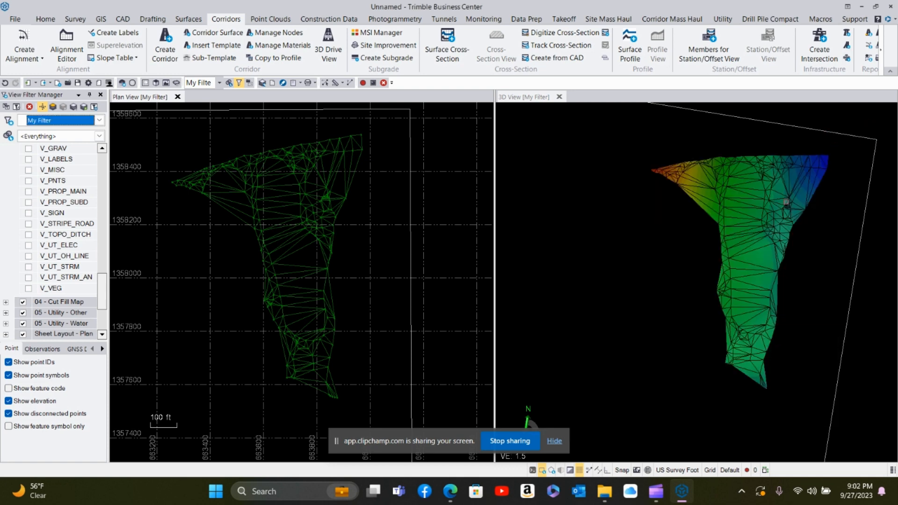
Step: Examine the triangulated mesh of the gravel surface in the plan view
scroll(313, 267, up, 2)
scroll(318, 265, down, 3)
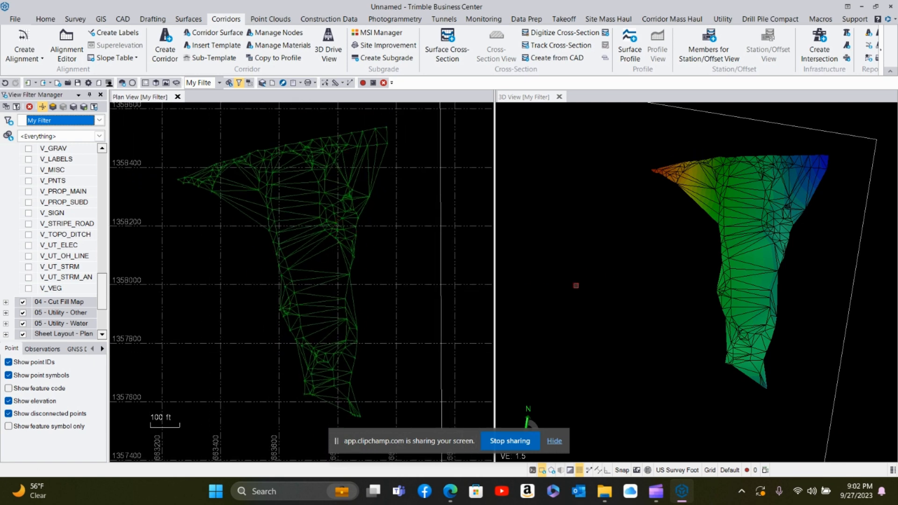
scroll(328, 248, up, 2)
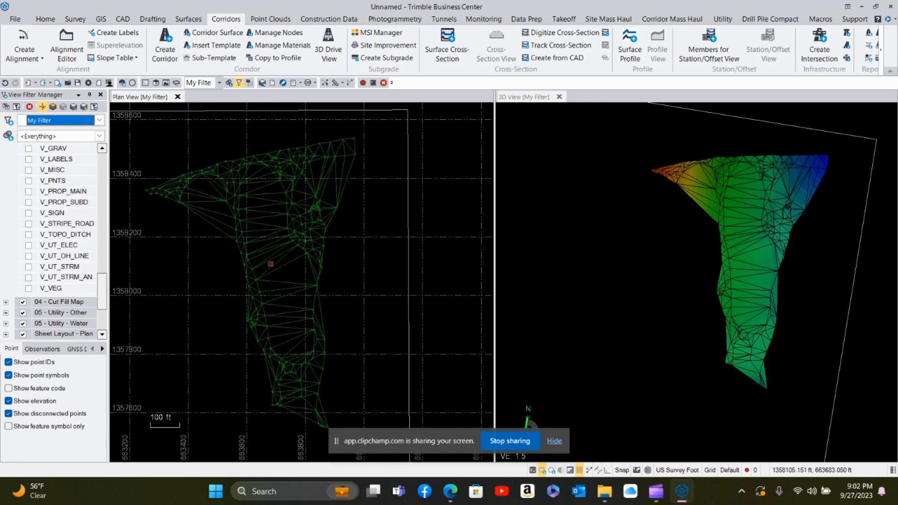
scroll(242, 218, down, 2)
scroll(282, 336, up, 3)
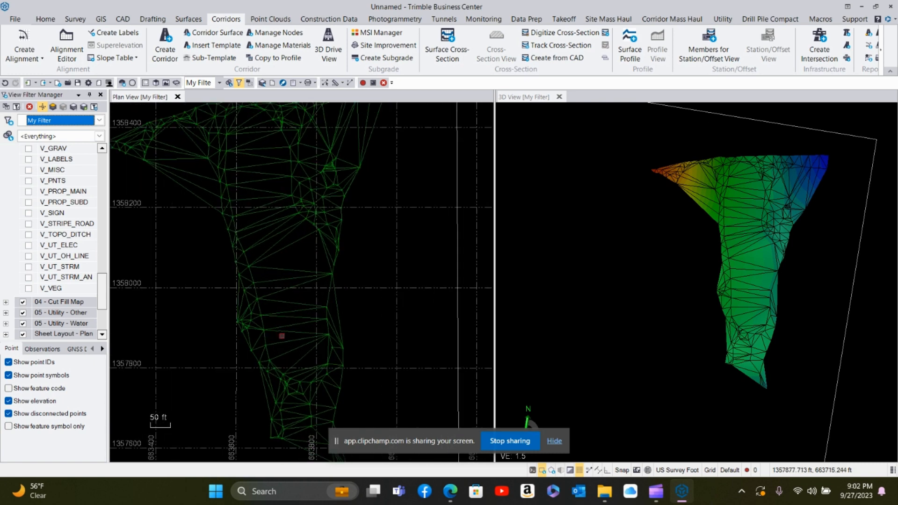
scroll(282, 336, down, 3)
middle_drag(281, 303, 317, 272)
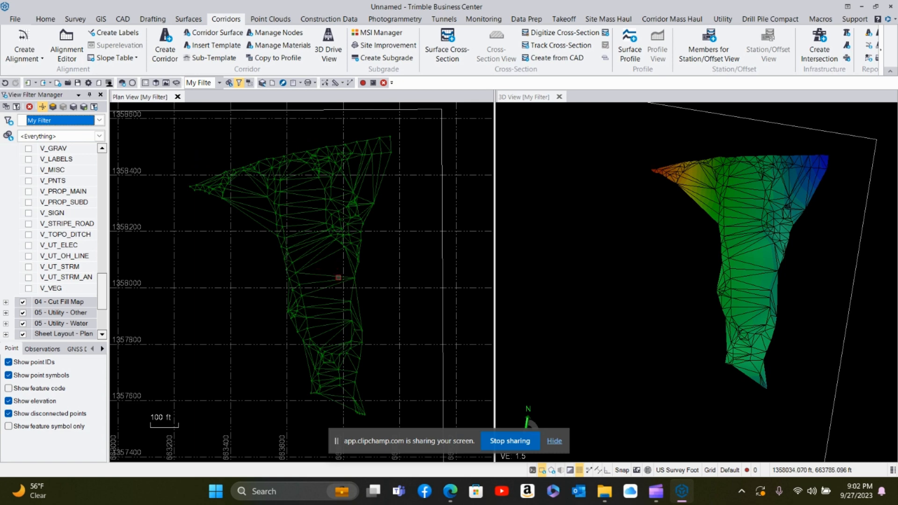
middle_drag(336, 272, 243, 251)
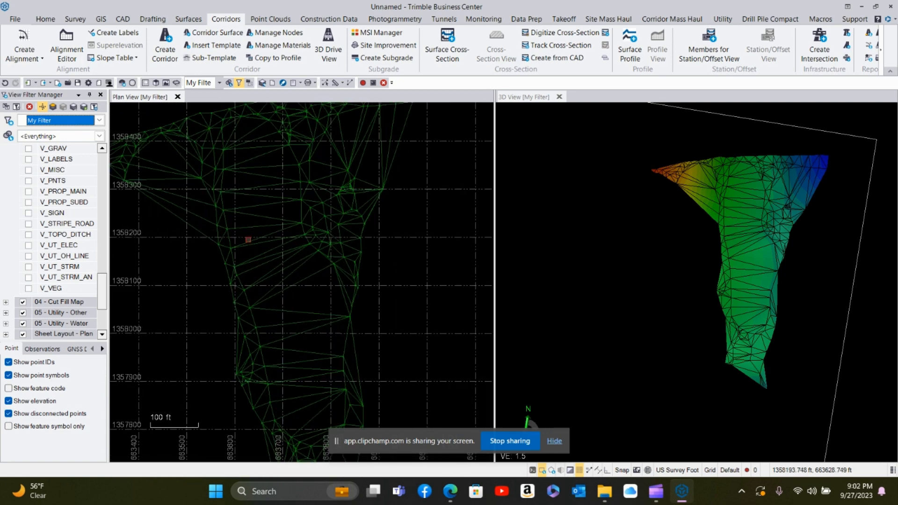
scroll(244, 240, up, 2)
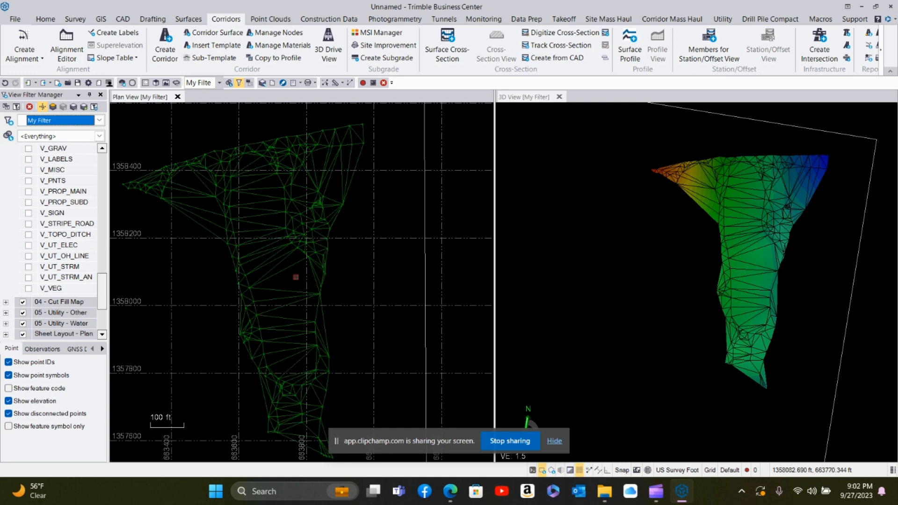
scroll(707, 267, up, 3)
scroll(699, 275, down, 3)
scroll(697, 275, up, 3)
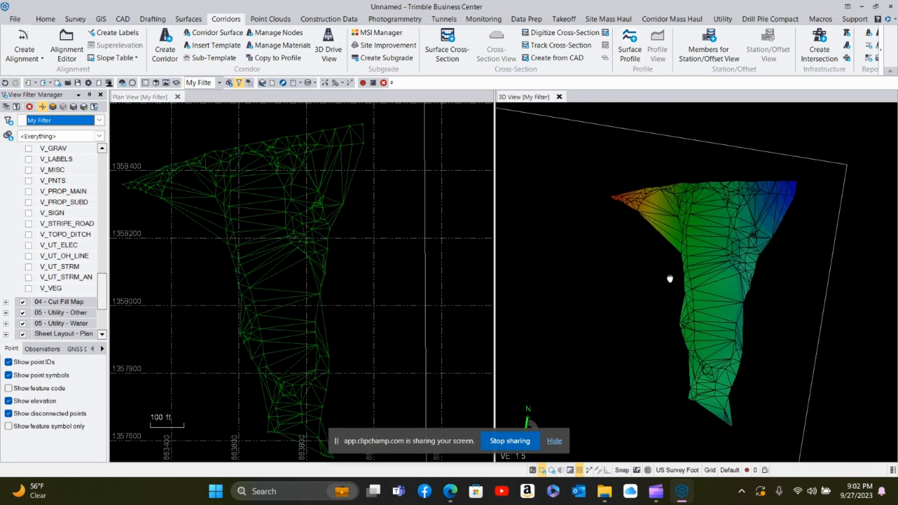
Step: Inspect the color-shaded surface from tilted and overhead angles in an enlarged 3D view
scroll(680, 267, down, 3)
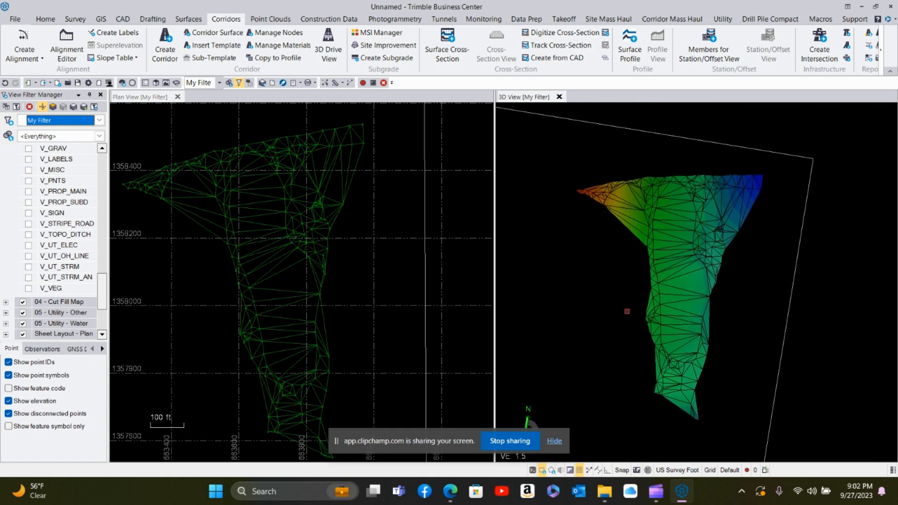
middle_drag(663, 267, 650, 204)
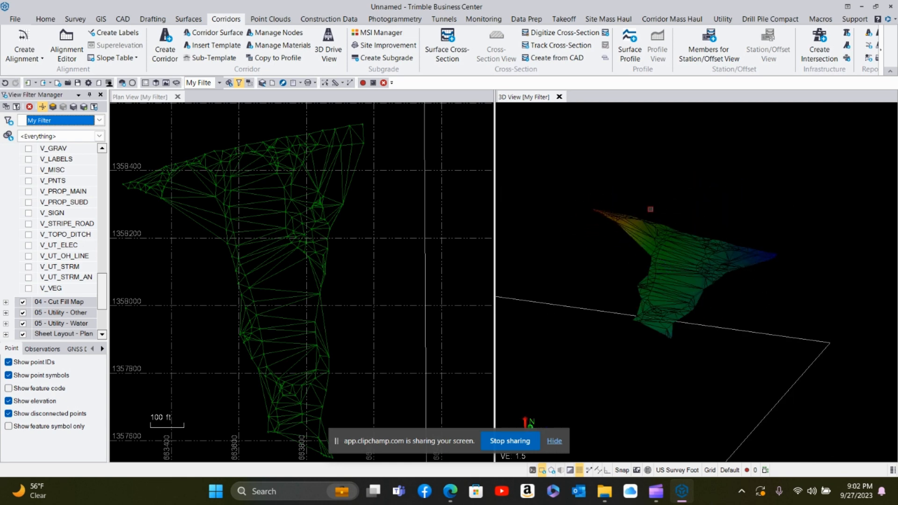
scroll(653, 275, up, 4)
middle_drag(654, 274, 627, 280)
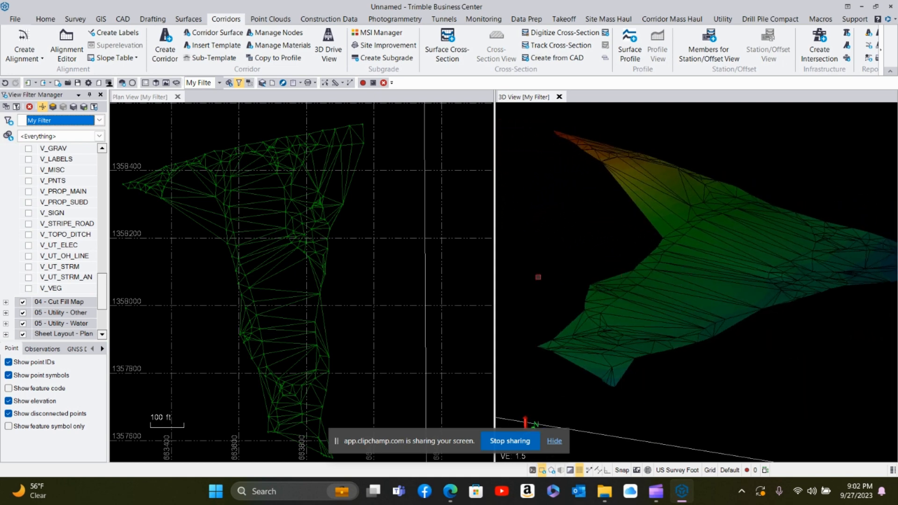
drag(494, 277, 367, 277)
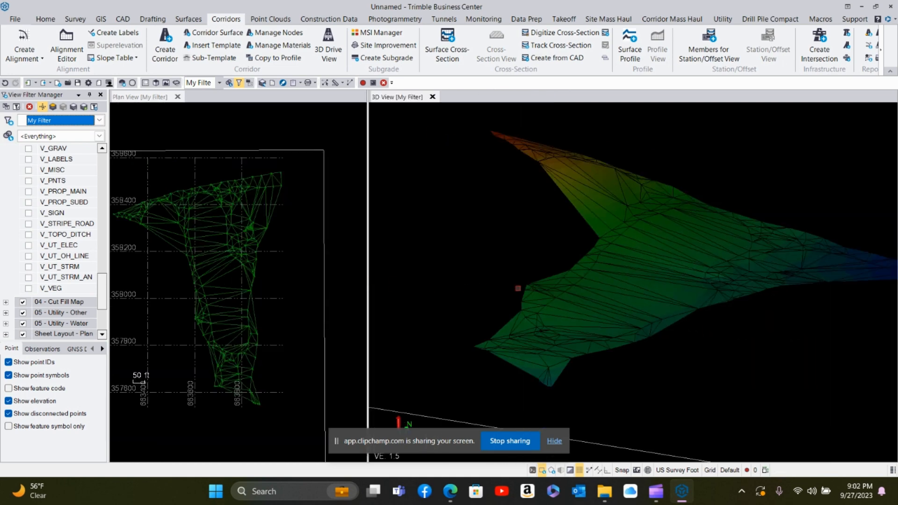
middle_drag(635, 288, 682, 293)
scroll(686, 240, down, 5)
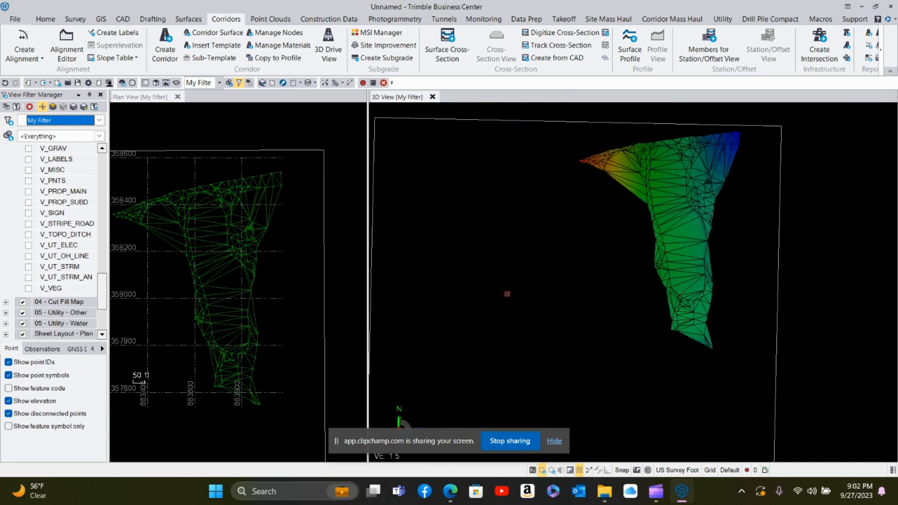
Step: Widen the plan view and frame the whole gravel surface in it
drag(367, 322, 535, 319)
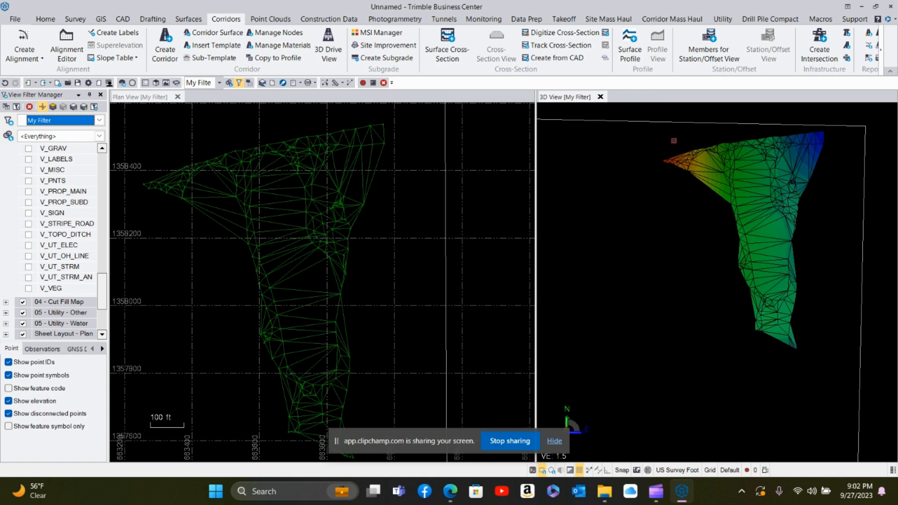
scroll(275, 253, down, 2)
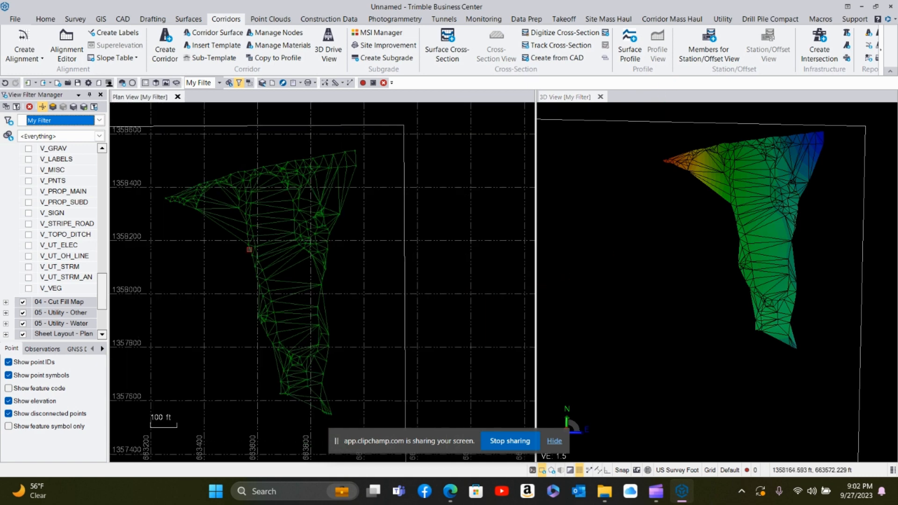
middle_drag(283, 266, 314, 256)
scroll(317, 240, down, 1)
scroll(316, 243, up, 1)
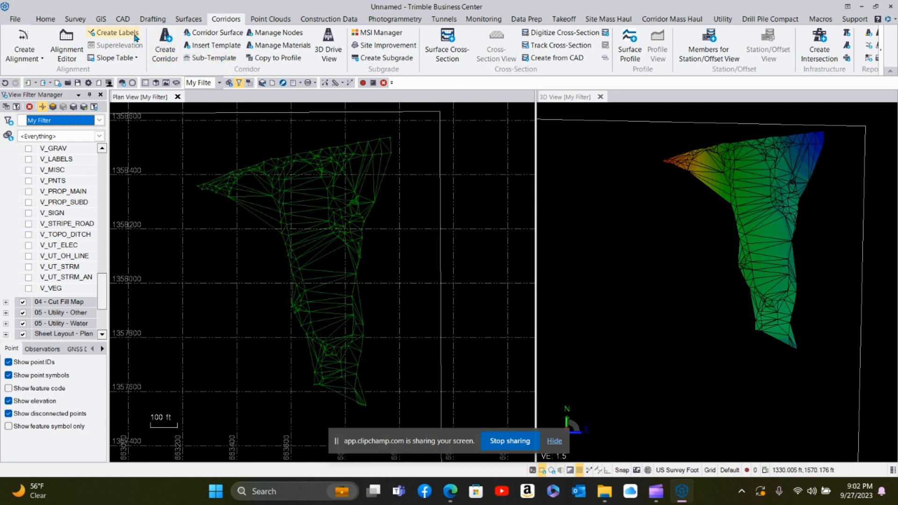
Step: Start creating contours on the GRAVEL LIMITS surface and name them TEST CONTOURS
click(195, 21)
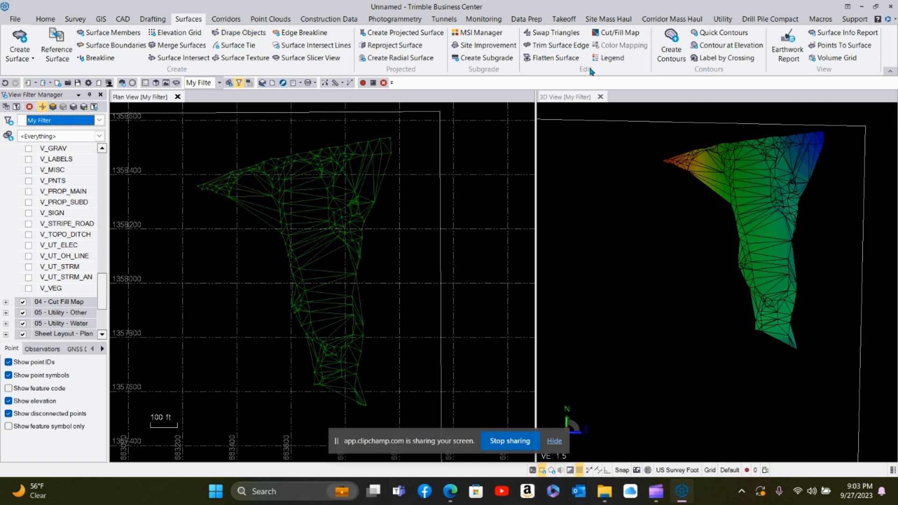
middle_drag(756, 226, 754, 245)
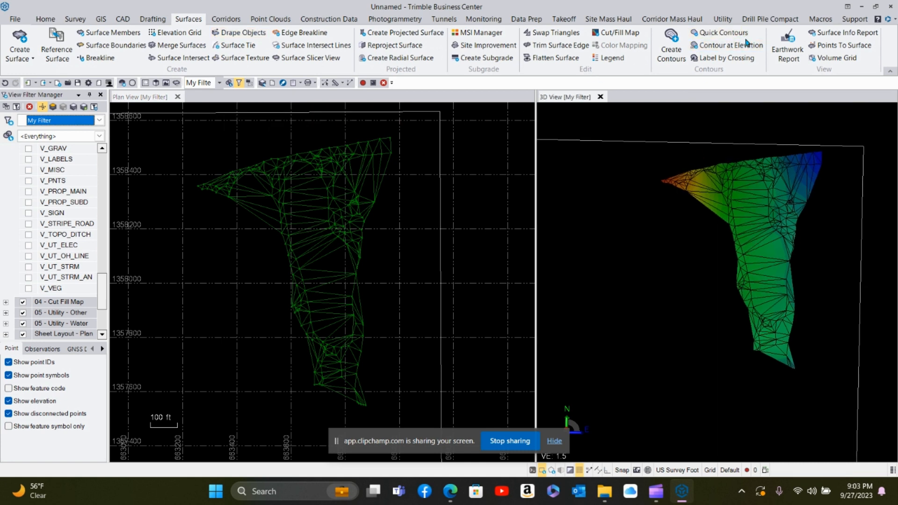
click(681, 56)
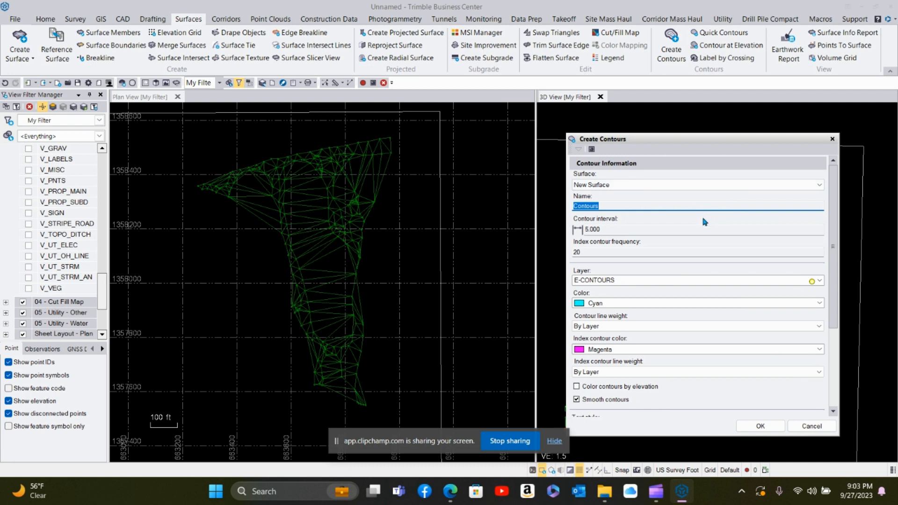
click(820, 185)
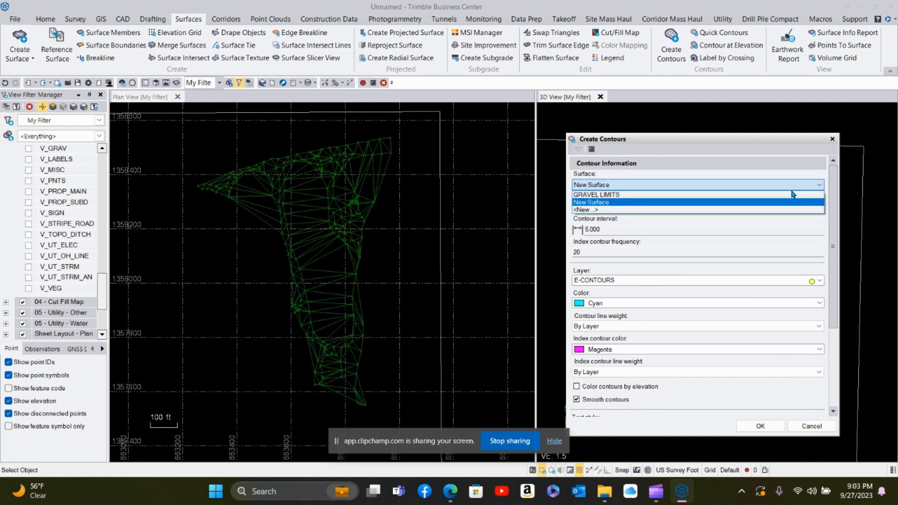
click(643, 195)
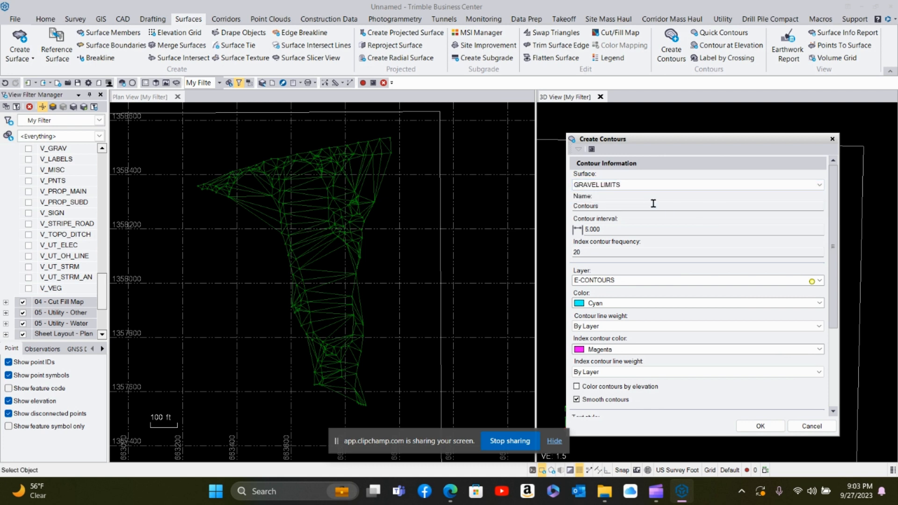
double_click(602, 205)
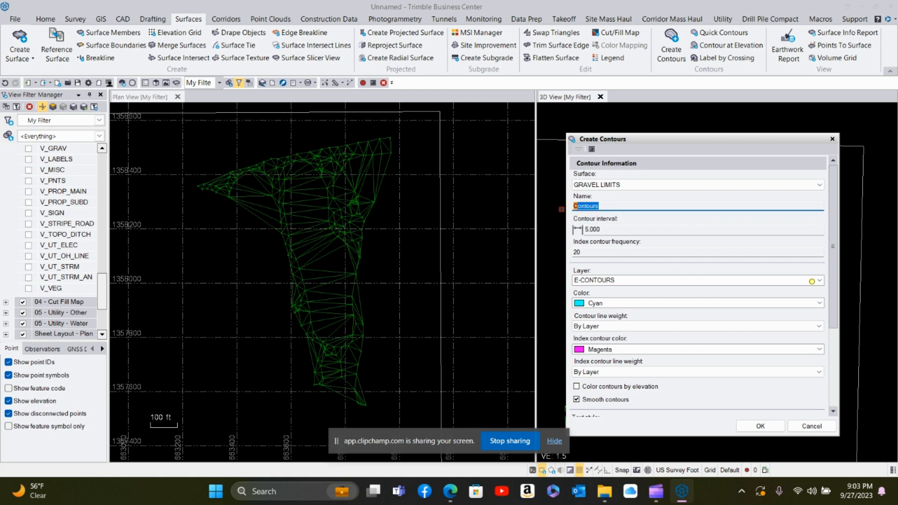
text(TEST CONTOURS)
Step: Assign the new contours to the TEST CONTOURS layer
click(817, 283)
drag(819, 321, 820, 361)
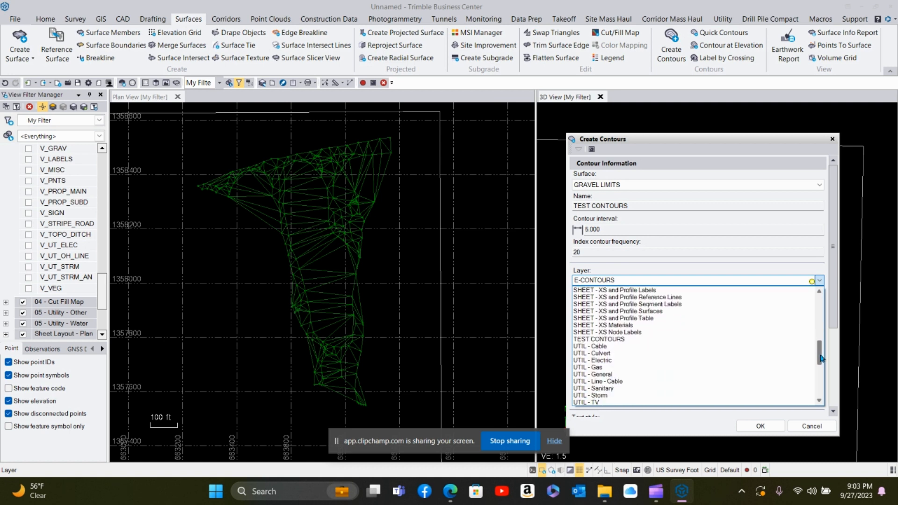
click(814, 345)
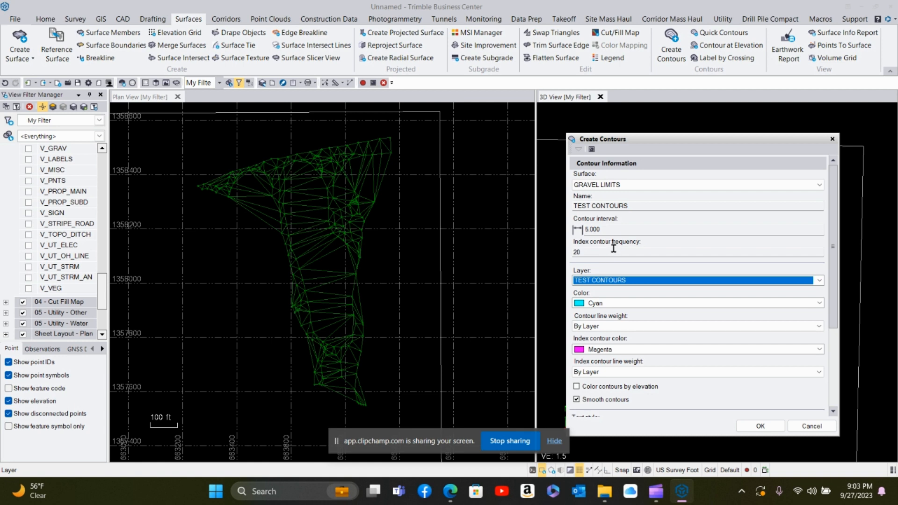
Step: Check the surface elevations and estimated contour count, and set the contour interval to 2
click(584, 251)
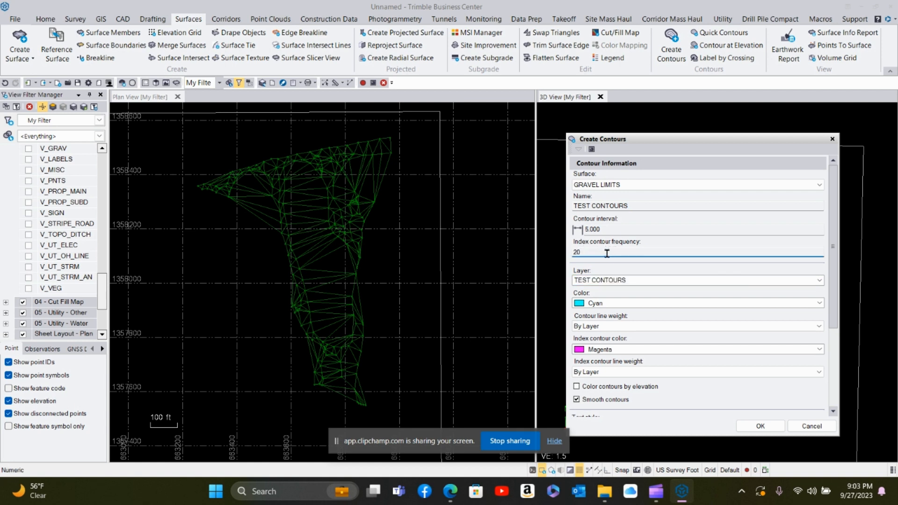
click(603, 230)
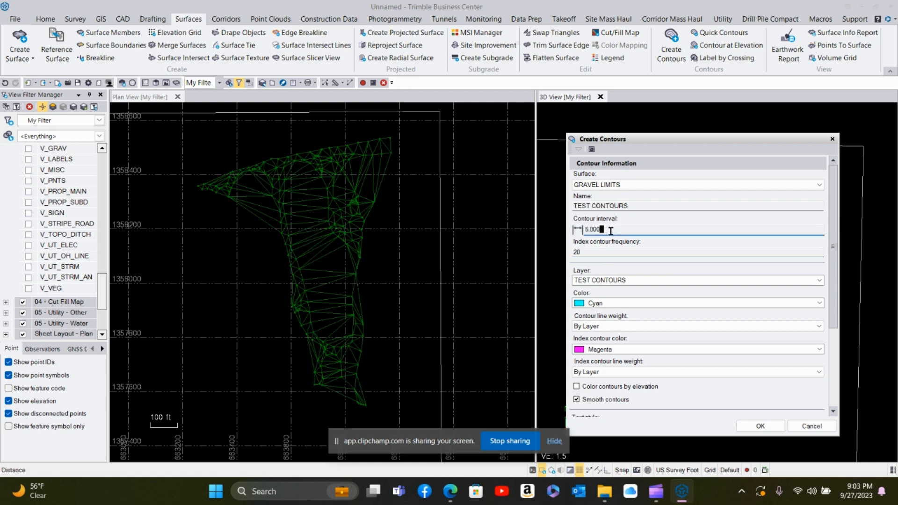
drag(618, 231, 590, 231)
click(610, 232)
click(607, 251)
drag(833, 253, 841, 372)
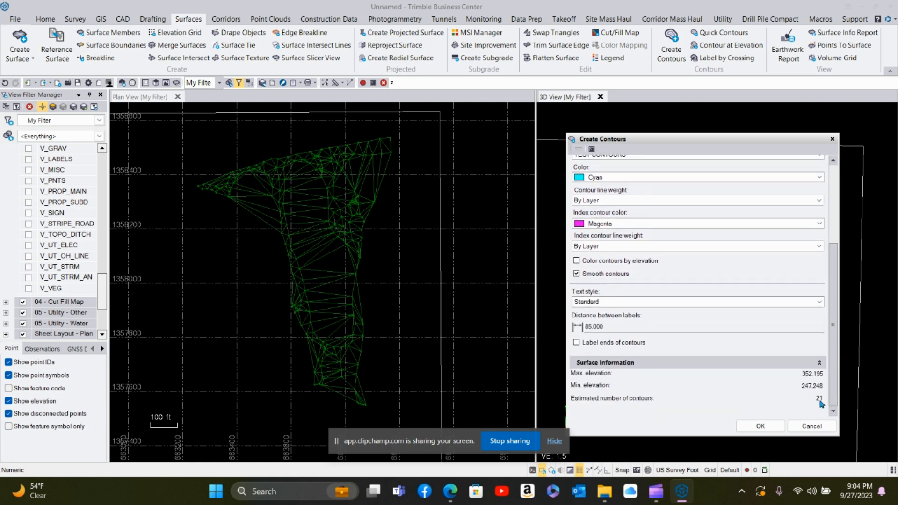
drag(828, 399, 836, 291)
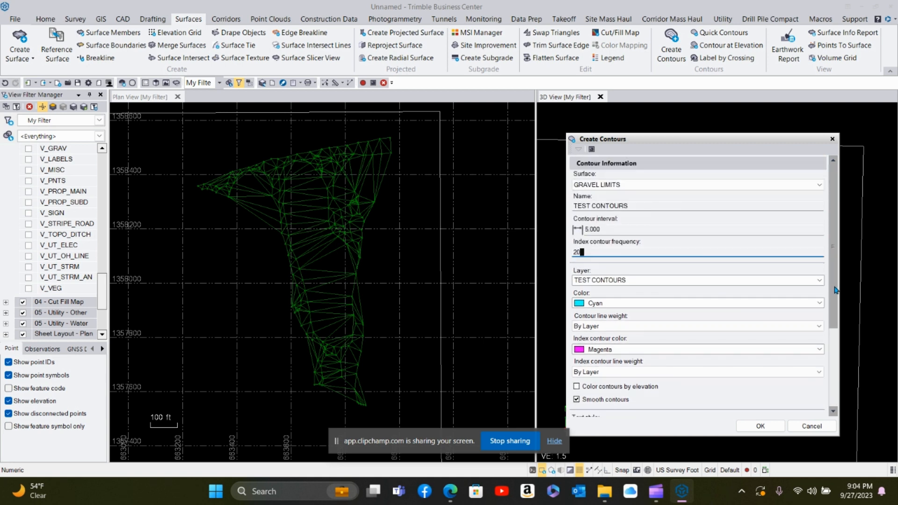
click(604, 230)
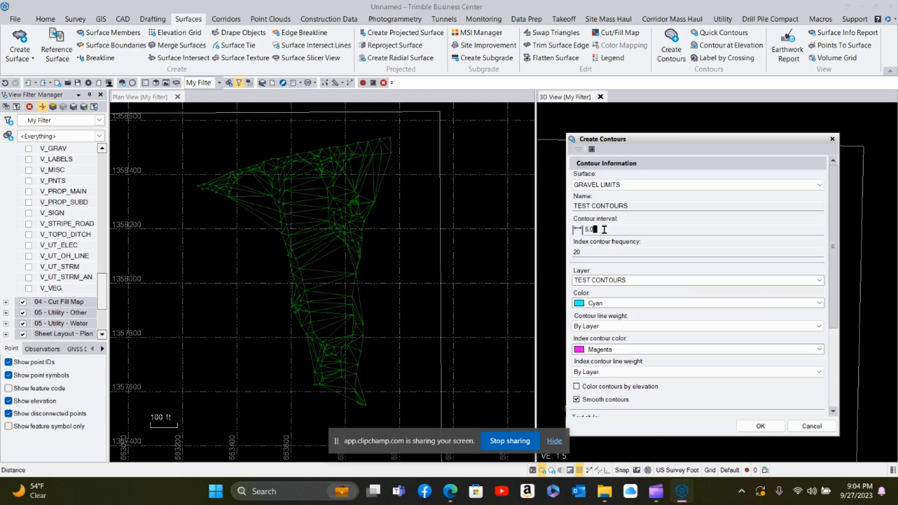
text(2)
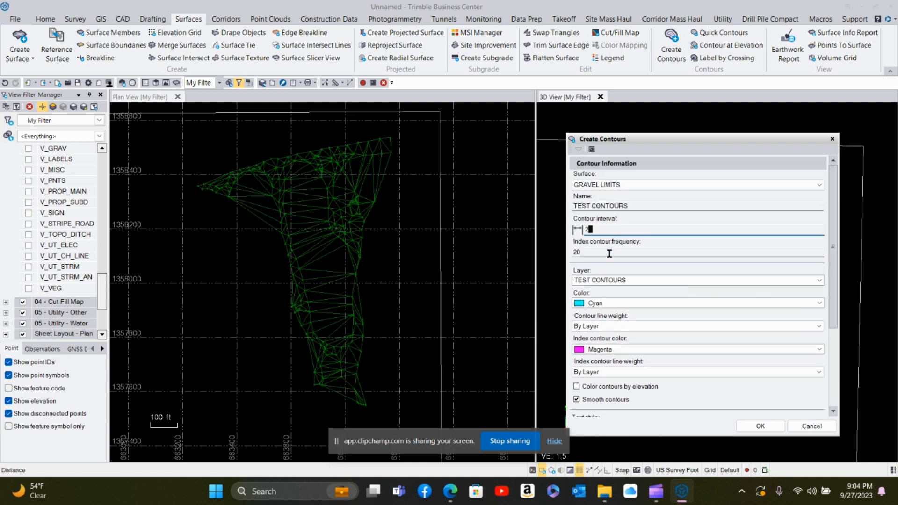
Step: Create the contours with an index contour frequency of 20, smoothing on and 85 between labels
click(609, 252)
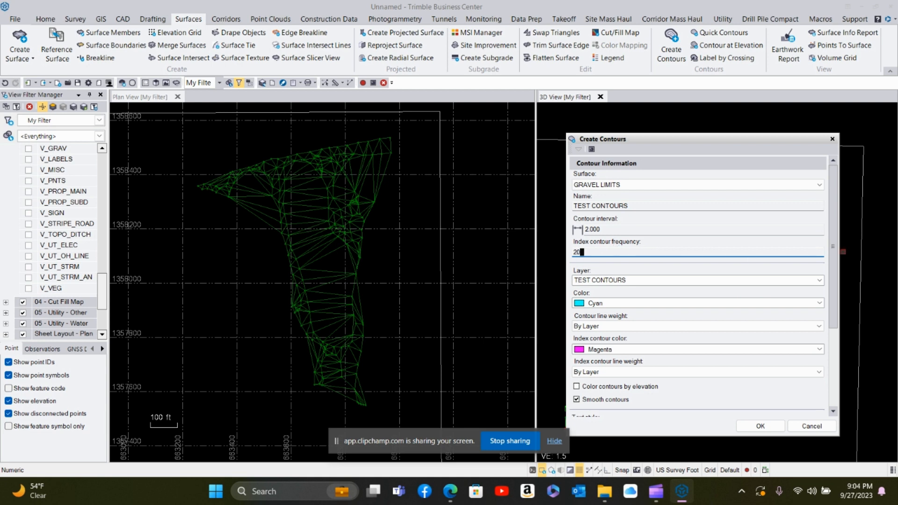
scroll(836, 295, down, 1)
mouse_move(836, 295)
mouse_down()
mouse_move(833, 367)
mouse_move(834, 295)
mouse_up()
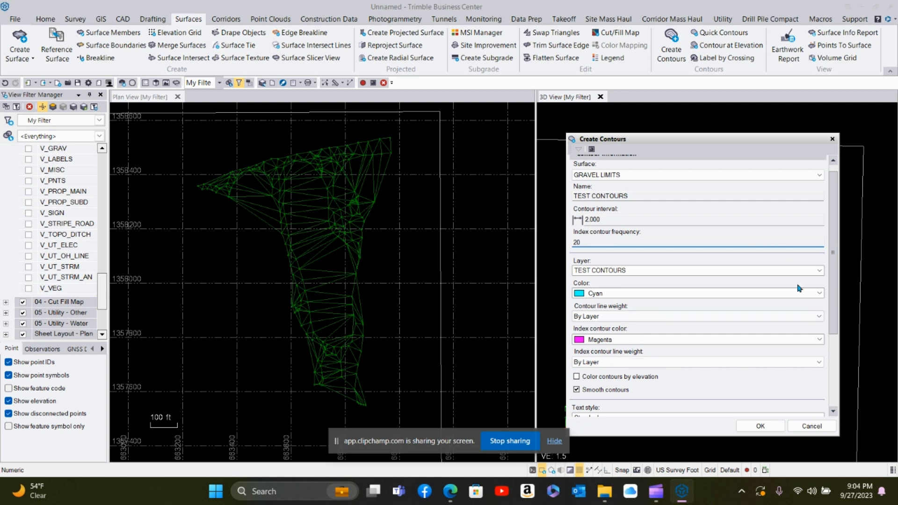
scroll(688, 333, down, 5)
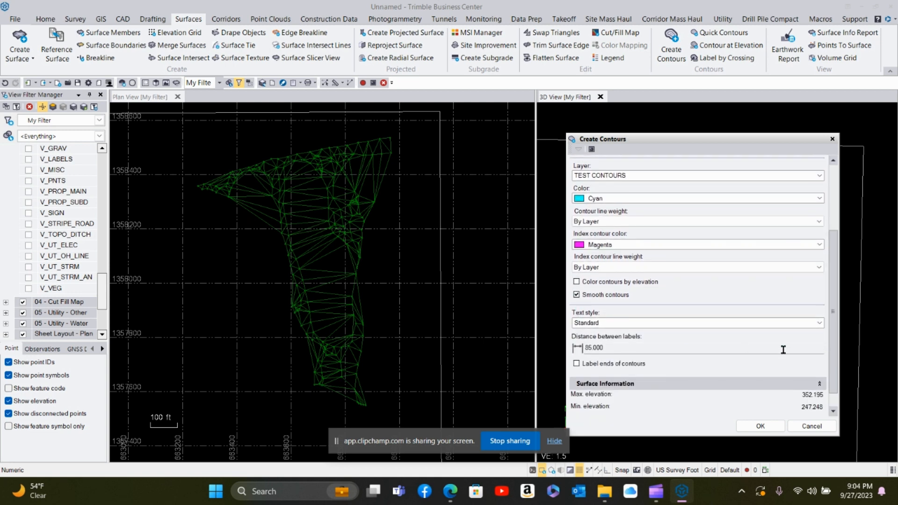
drag(837, 347, 837, 365)
click(632, 329)
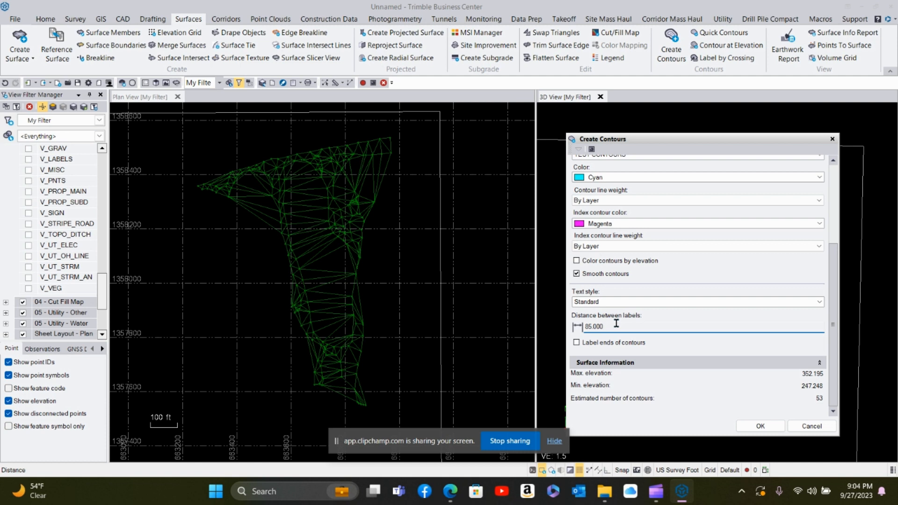
scroll(827, 245, up, 3)
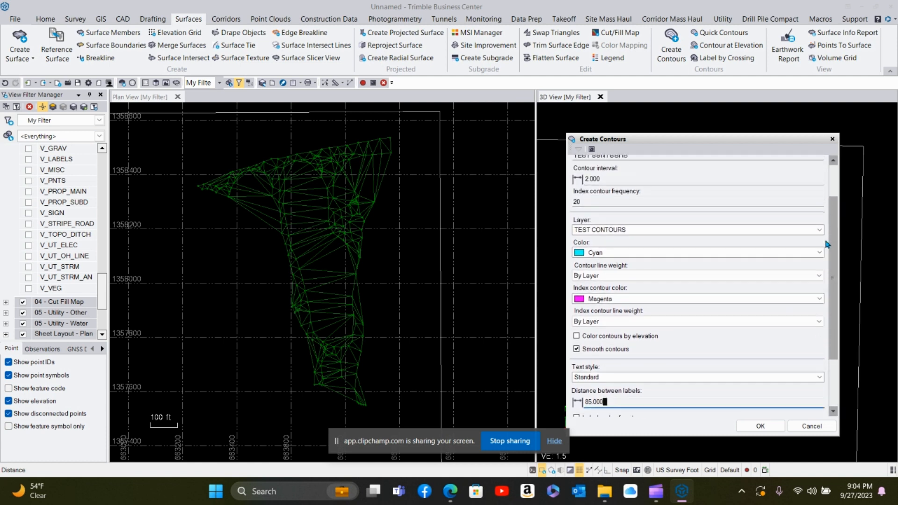
scroll(827, 244, up, 1)
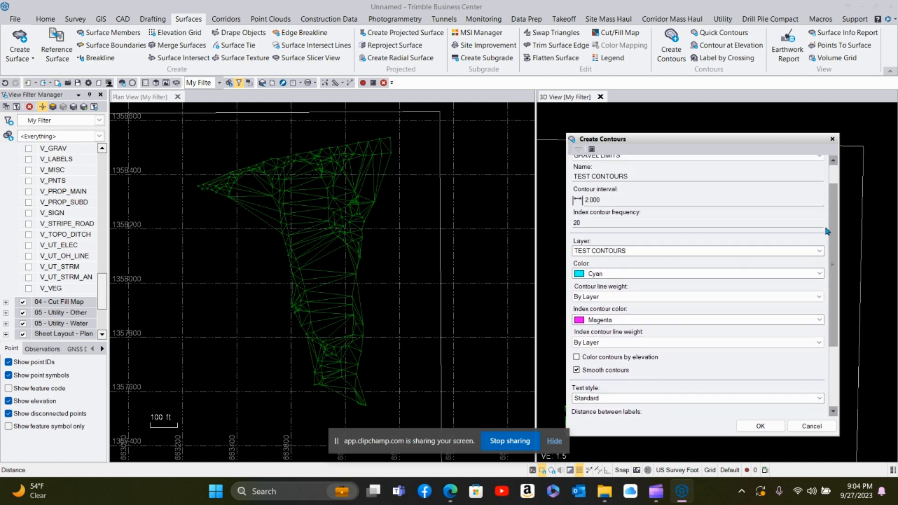
click(582, 224)
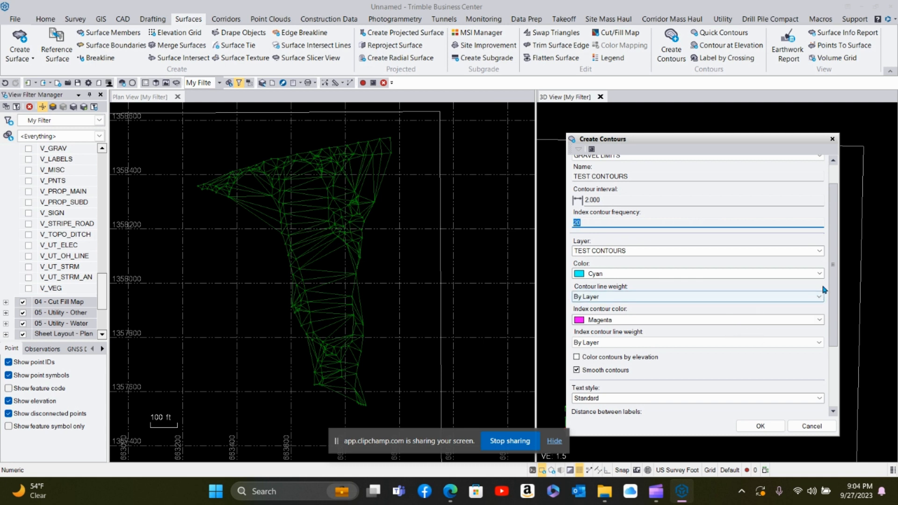
drag(836, 283, 839, 344)
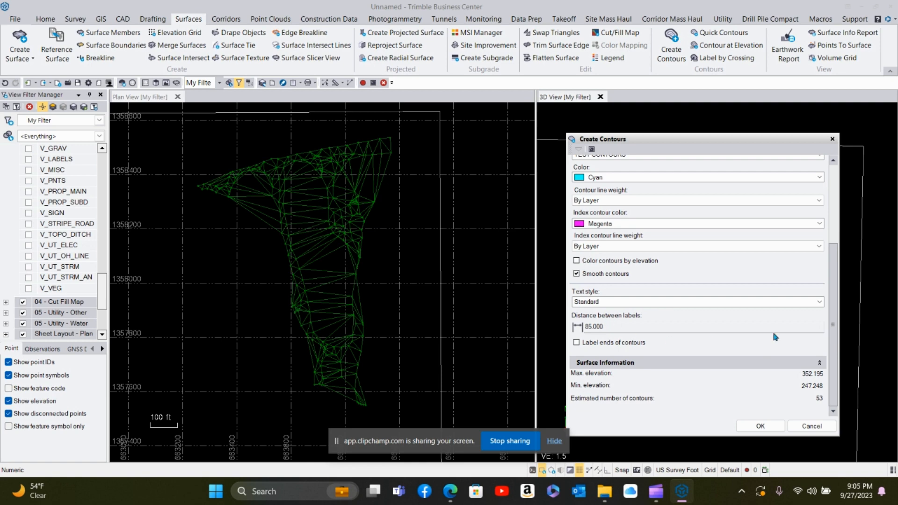
click(761, 425)
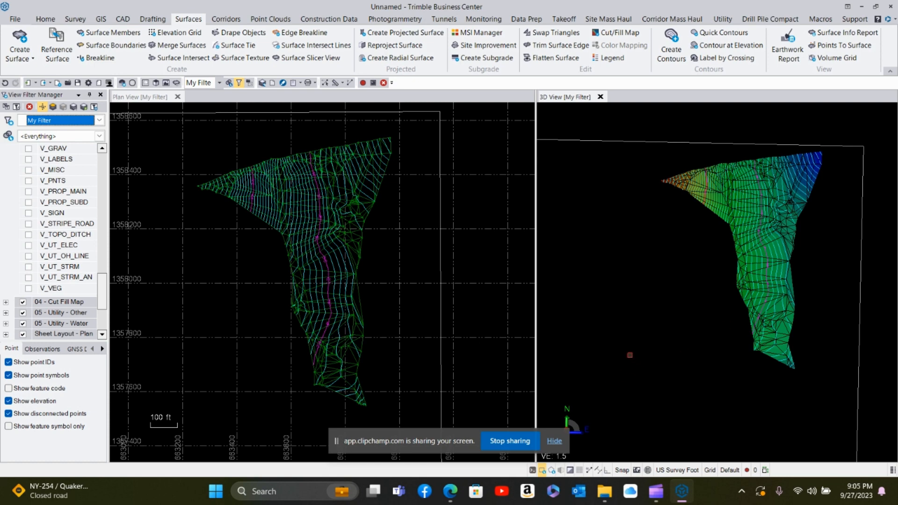
Step: Inspect the new contours on the gravel surface in the plan view and in a tilted 3D view
scroll(296, 212, up, 3)
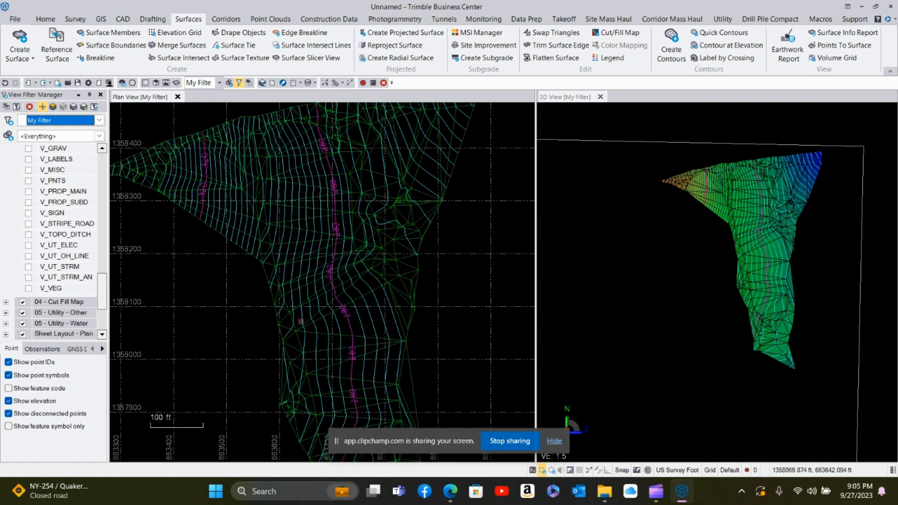
middle_drag(747, 315, 737, 329)
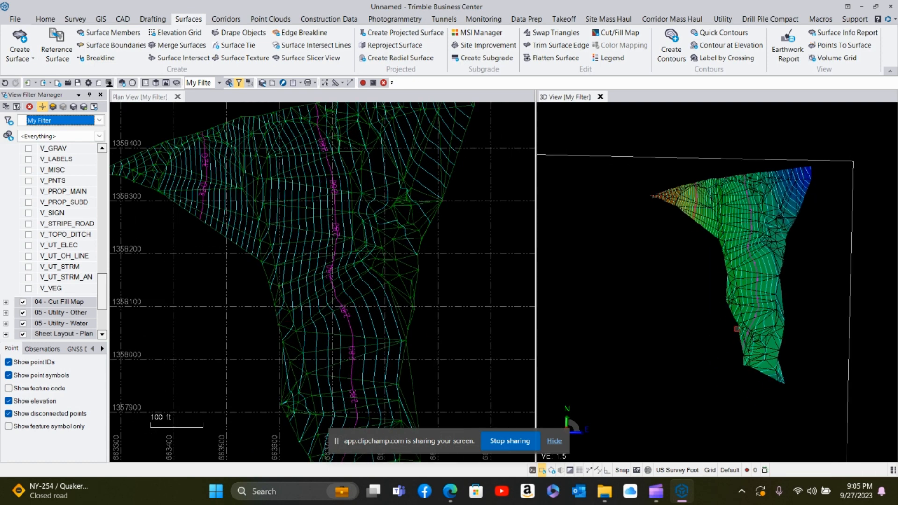
scroll(726, 329, up, 1)
right_drag(738, 308, 742, 251)
scroll(752, 277, up, 1)
scroll(748, 288, up, 1)
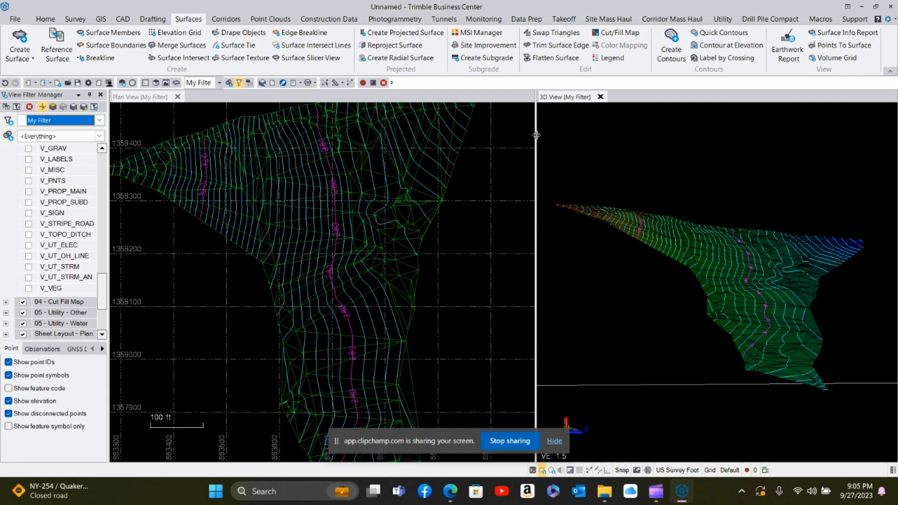
Step: Widen the 3D view and examine the contour lines and index labels up close along the surface
drag(536, 135, 271, 187)
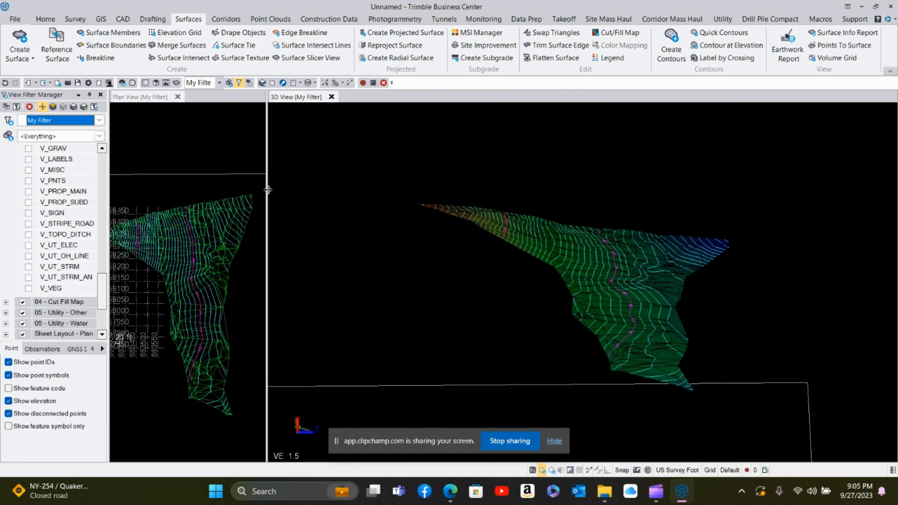
scroll(639, 320, up, 1)
drag(625, 295, 604, 313)
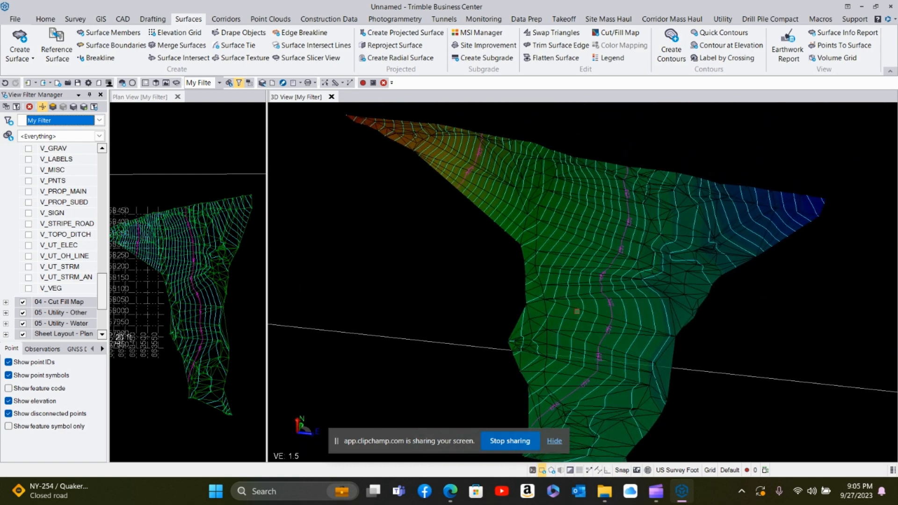
scroll(620, 230, up, 3)
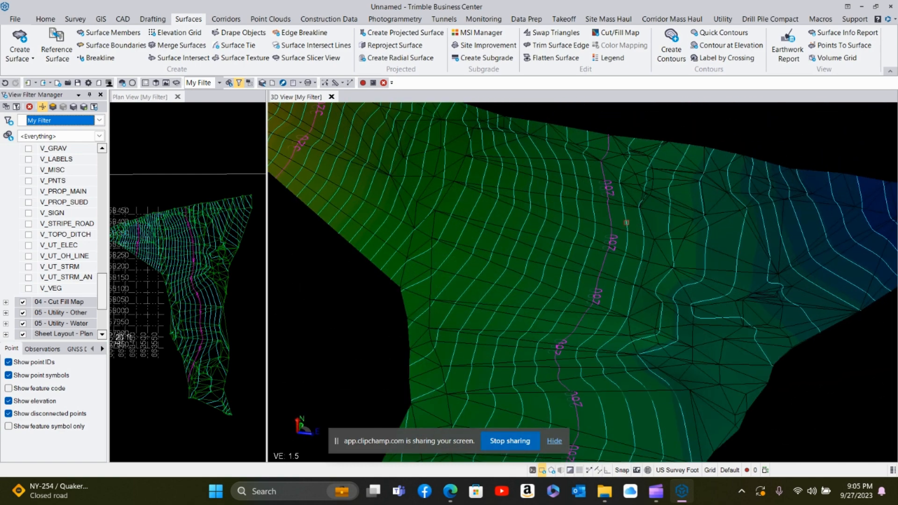
scroll(570, 322, down, 1)
middle_drag(567, 352, 596, 271)
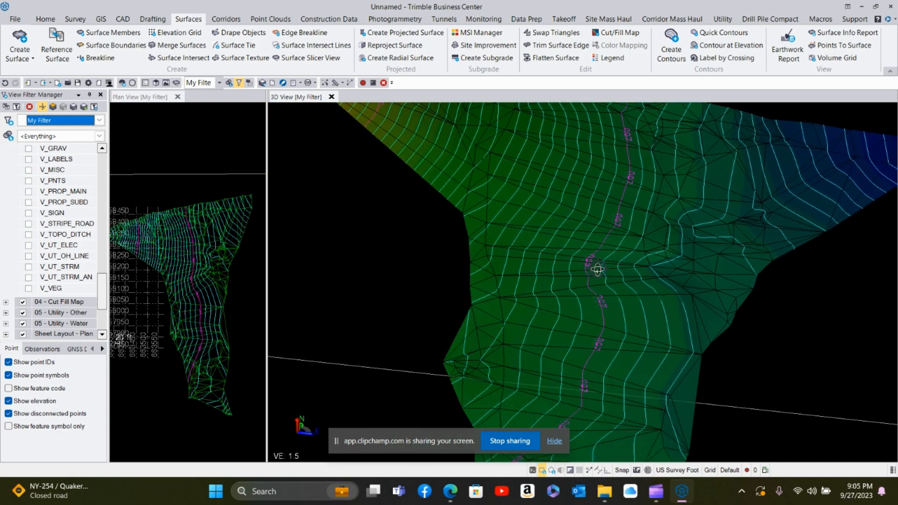
drag(599, 301, 596, 331)
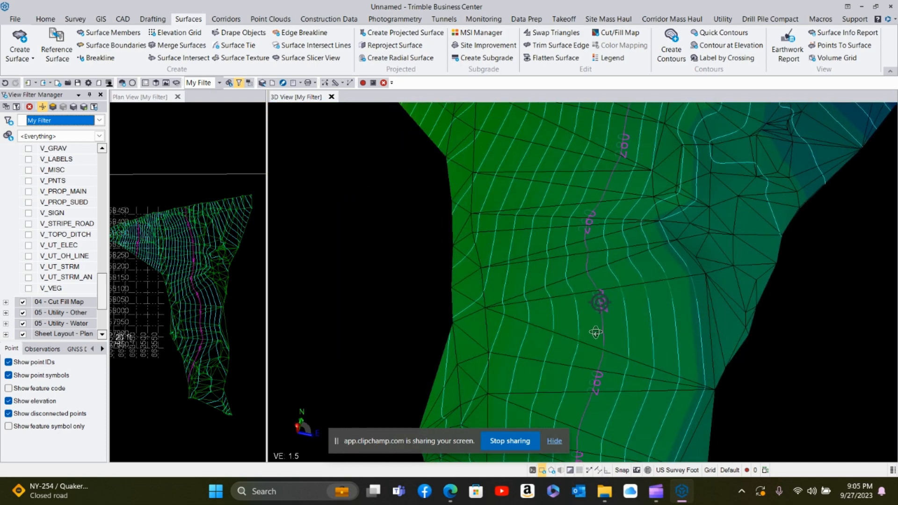
scroll(591, 323, down, 3)
scroll(590, 324, down, 1)
middle_drag(581, 319, 603, 266)
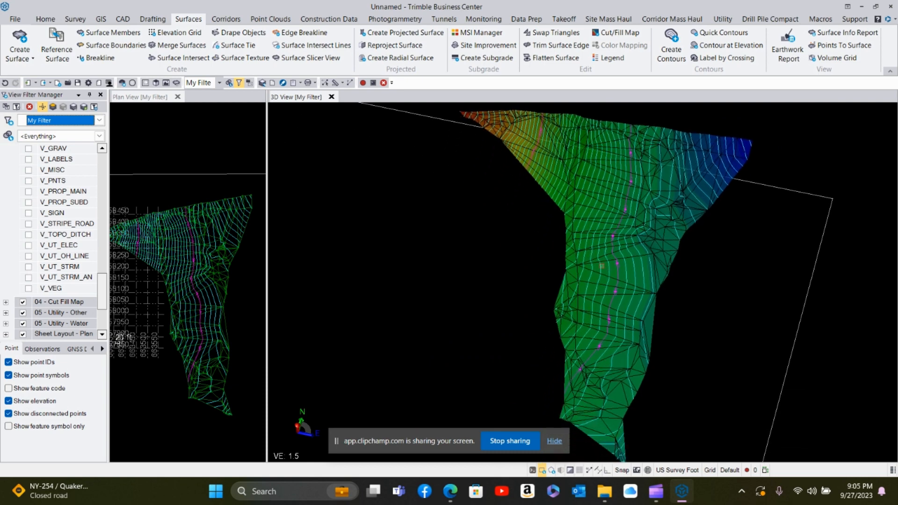
Step: Widen the plan view again and frame the contoured surface in the 3D view
drag(269, 302, 436, 303)
scroll(688, 261, down, 5)
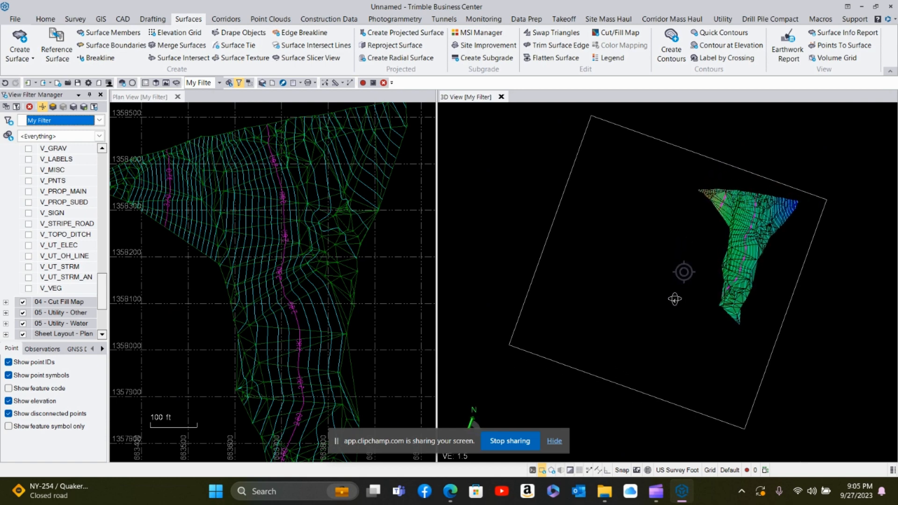
scroll(745, 249, up, 5)
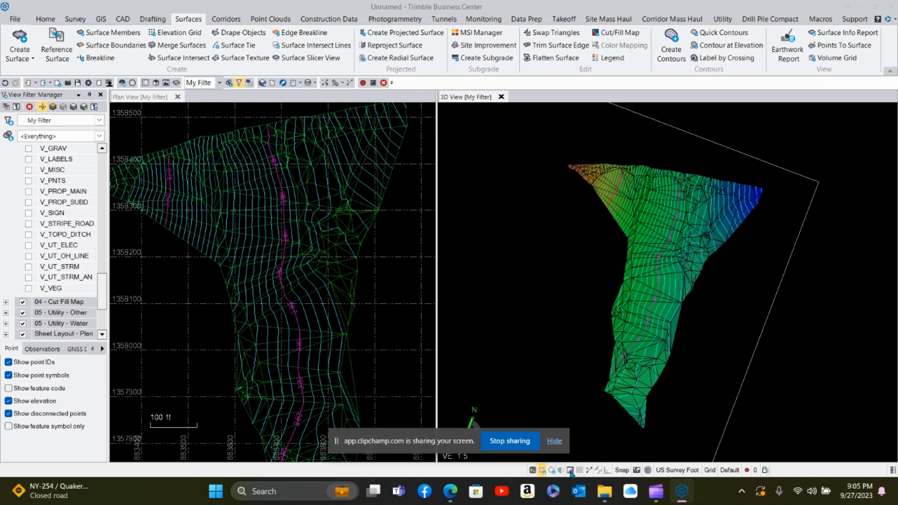
Step: Hide the screen-sharing notice and switch the background of both views to white
drag(431, 441, 258, 284)
click(376, 284)
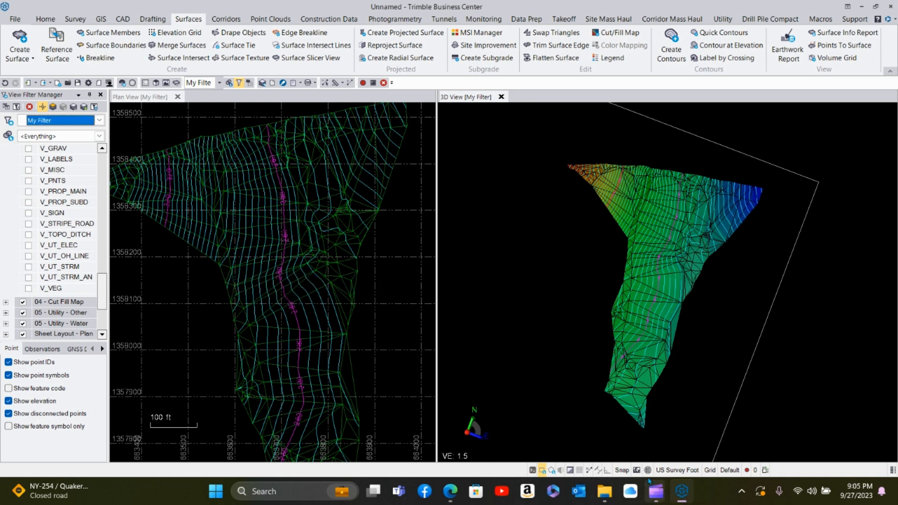
click(570, 471)
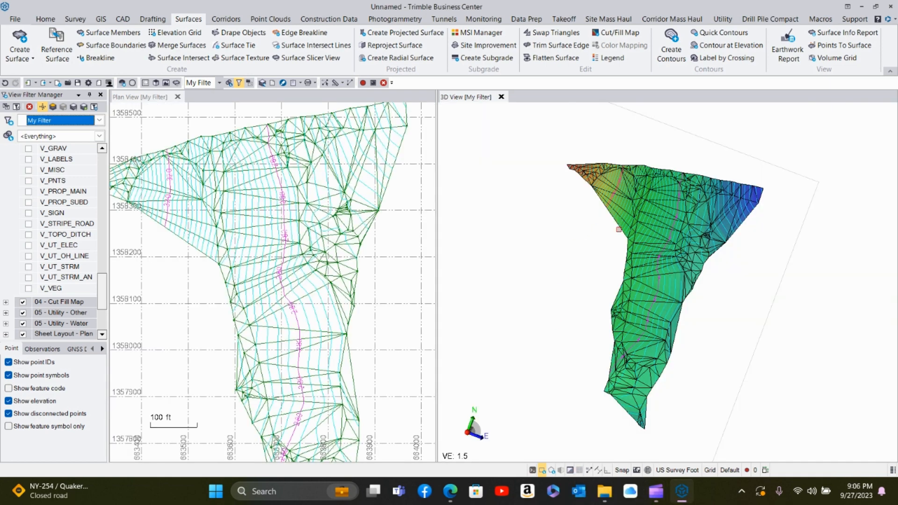
Step: Hide the GRAVEL LIMITS surface and examine the contour lines alone from several angles in 3D
scroll(39, 239, down, 2)
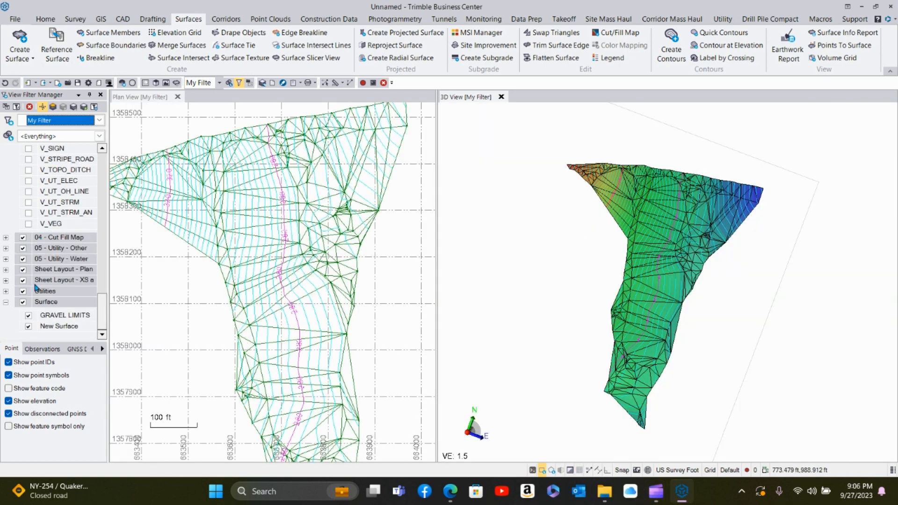
click(29, 316)
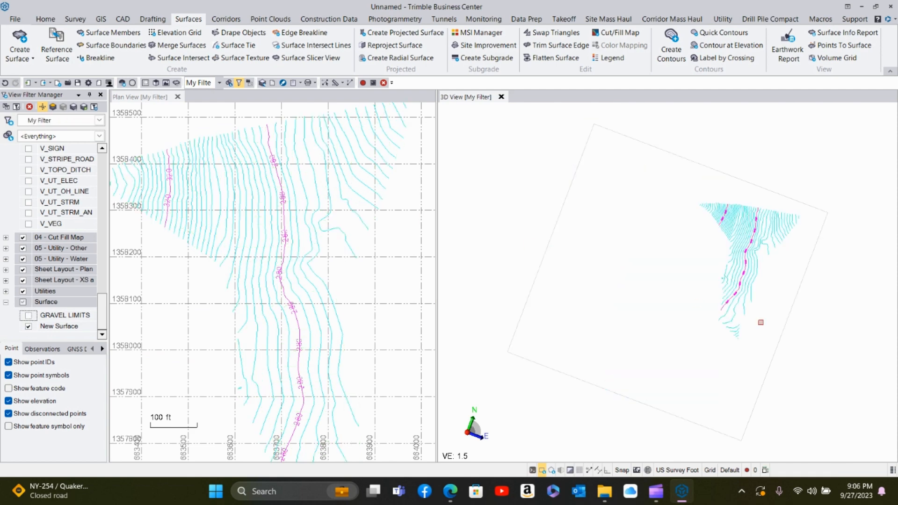
scroll(758, 265, up, 2)
right_drag(747, 285, 700, 217)
middle_drag(772, 293, 670, 287)
scroll(680, 280, up, 3)
right_drag(679, 280, 790, 266)
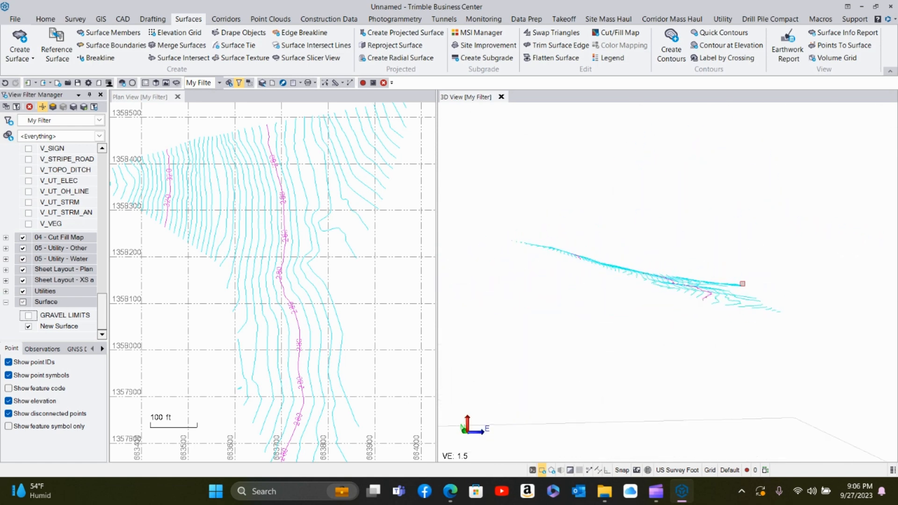
right_drag(725, 295, 644, 254)
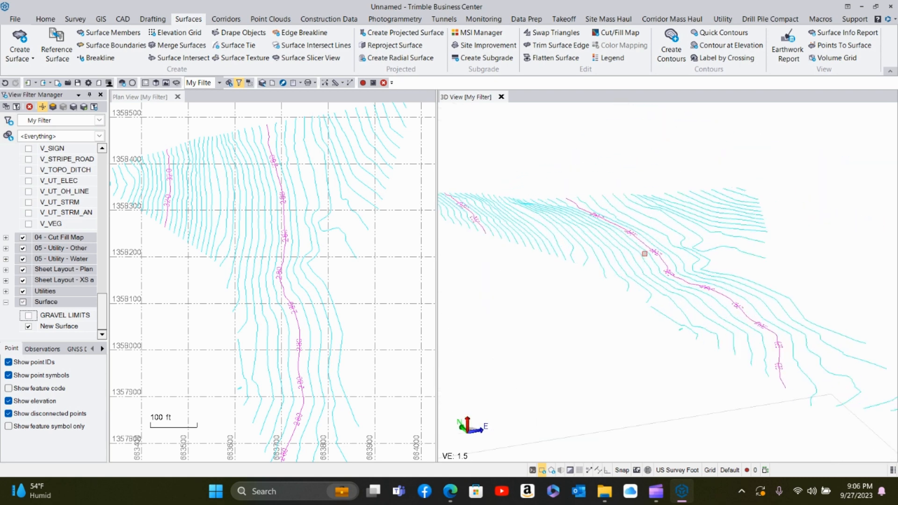
scroll(644, 254, down, 2)
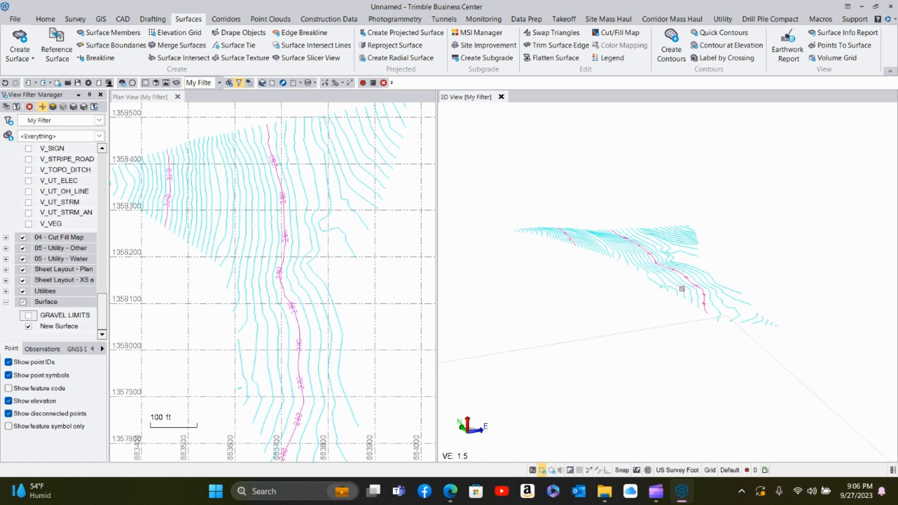
right_drag(682, 289, 661, 364)
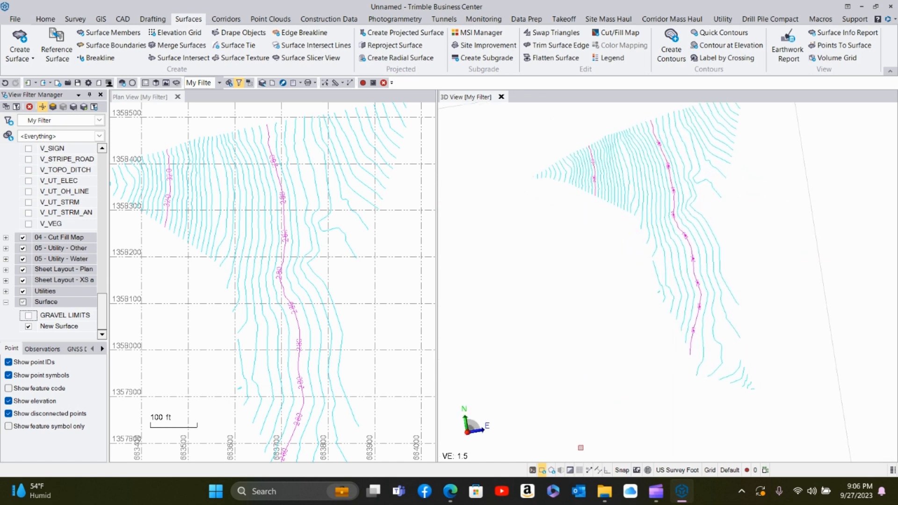
Step: Switch the view background back to black and close the 3D view
click(570, 472)
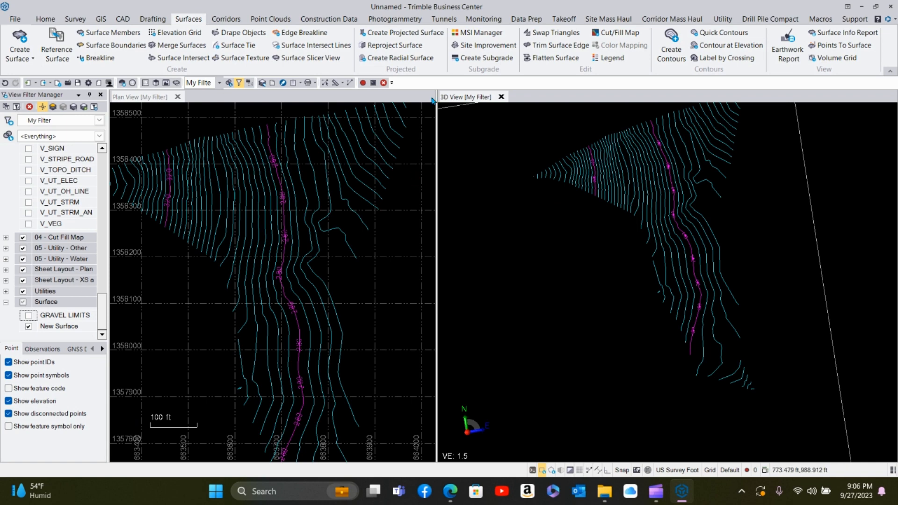
click(501, 97)
scroll(503, 273, down, 2)
scroll(504, 273, down, 1)
middle_drag(523, 307, 536, 235)
scroll(534, 230, down, 2)
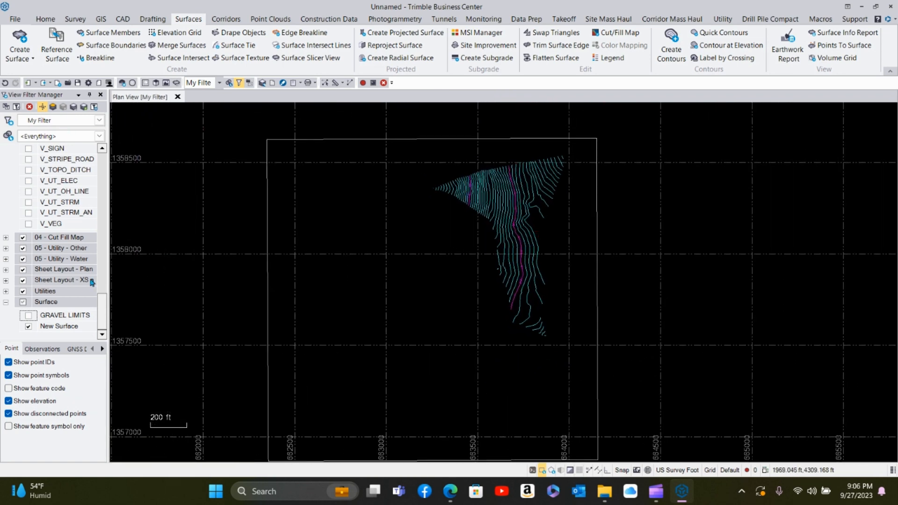
Step: Widen the View Filter Manager and turn on the E-CONTOUR LABELS layer
drag(126, 292, 196, 291)
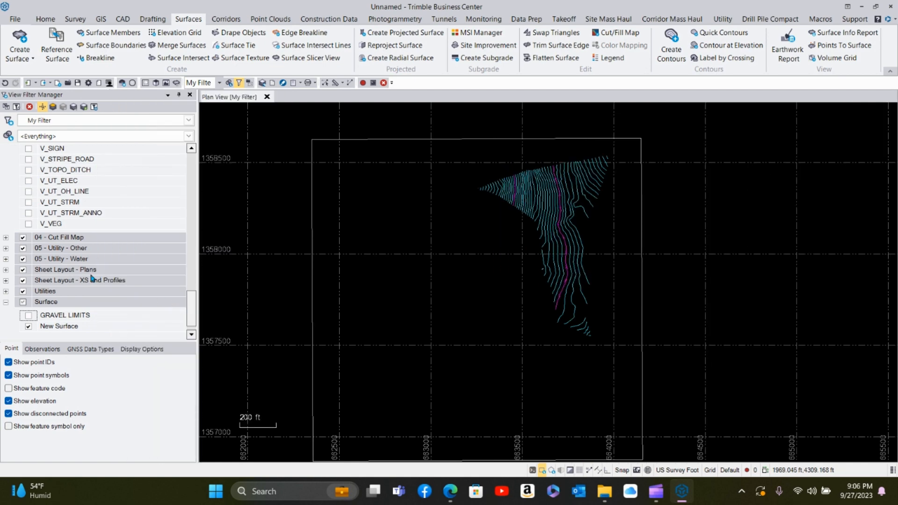
scroll(96, 279, up, 7)
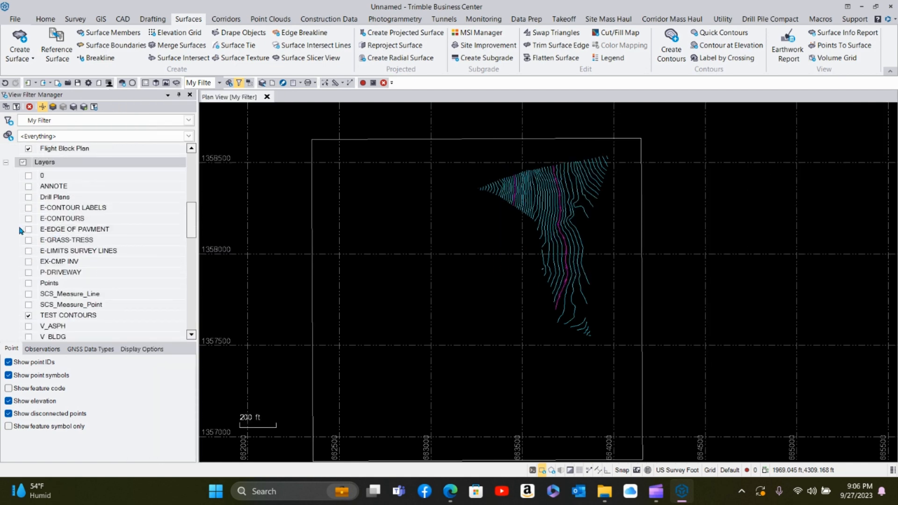
scroll(42, 238, up, 1)
click(29, 242)
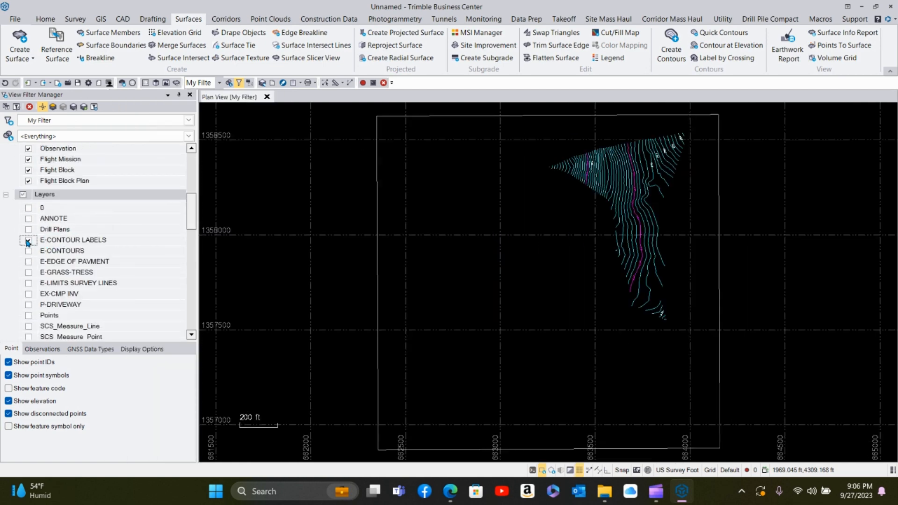
Step: Hide the E-CONTOUR LABELS layer again and turn on the E-GRASS-TRESS layer
scroll(40, 241, down, 1)
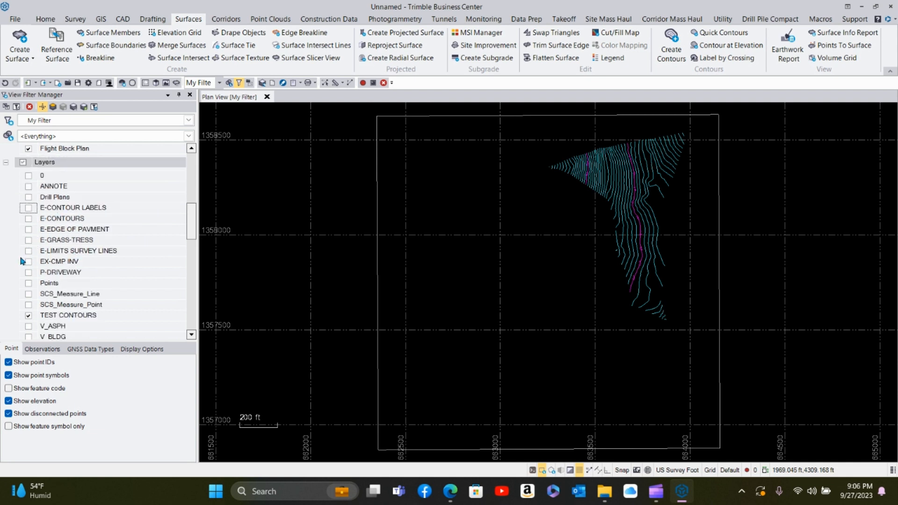
scroll(23, 267, down, 1)
click(28, 203)
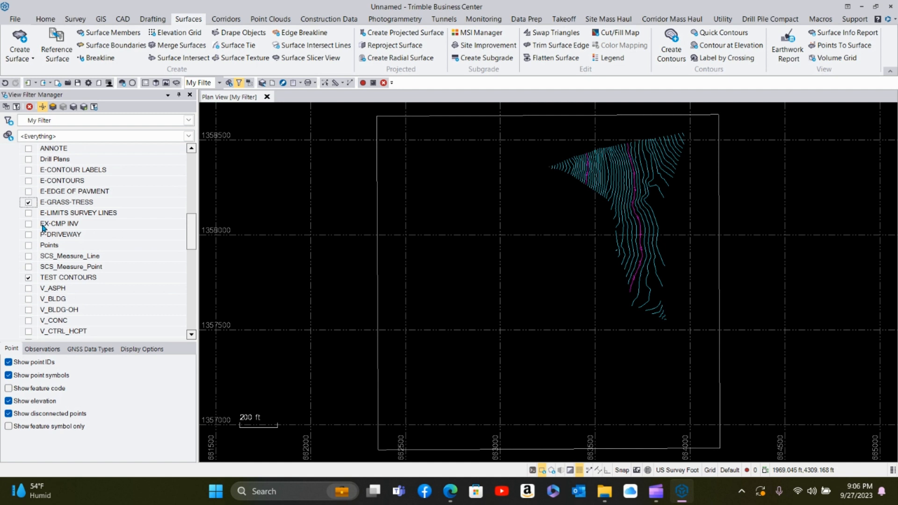
Step: Turn on the E-LIMITS SURVEY LINES and P-DRIVEWAY layers alongside the test contours
click(29, 213)
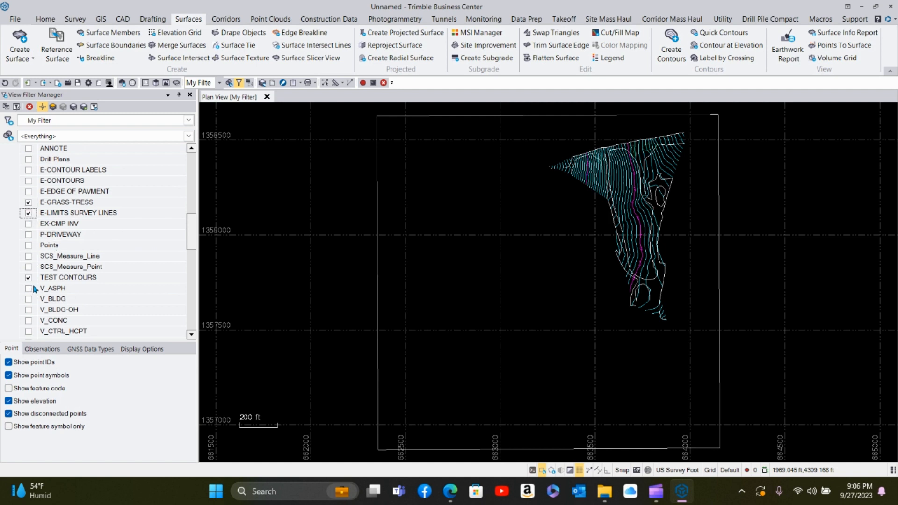
click(27, 235)
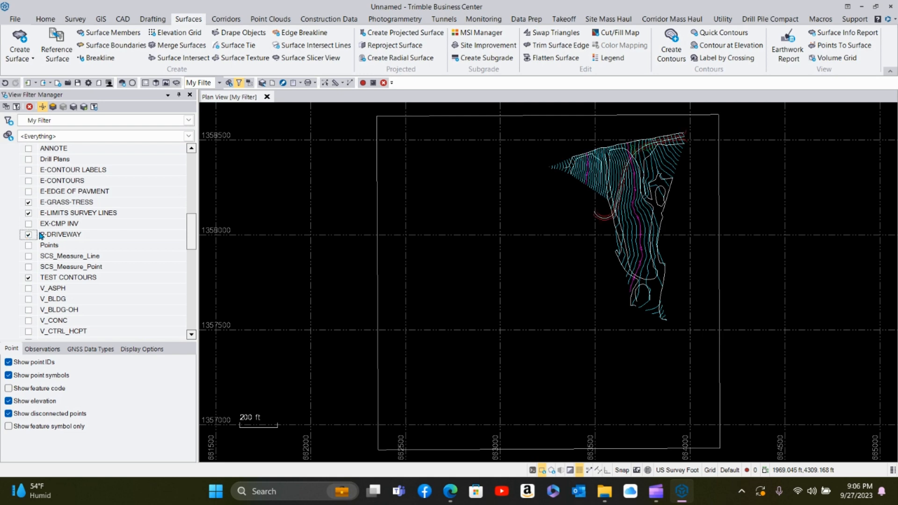
Step: Turn on every layer in the Layers group at once, then hide the Points layer
scroll(48, 266, down, 1)
scroll(49, 267, up, 3)
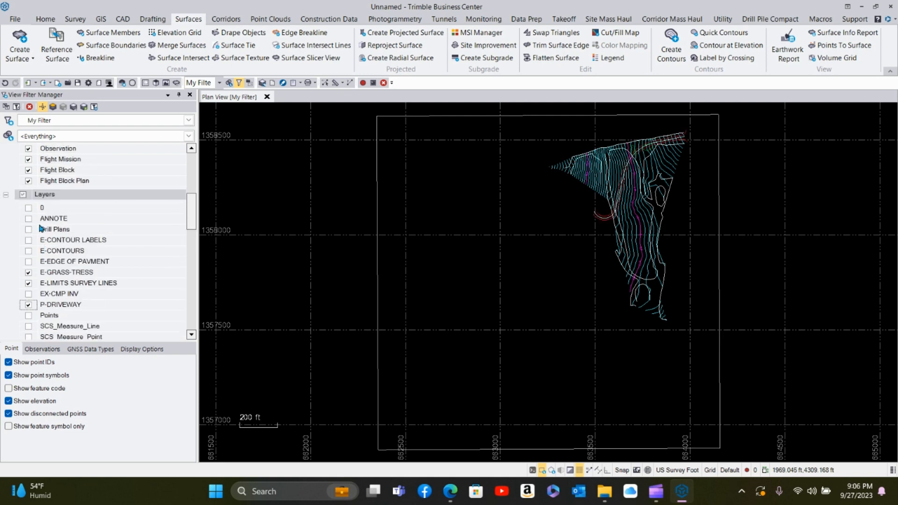
click(22, 195)
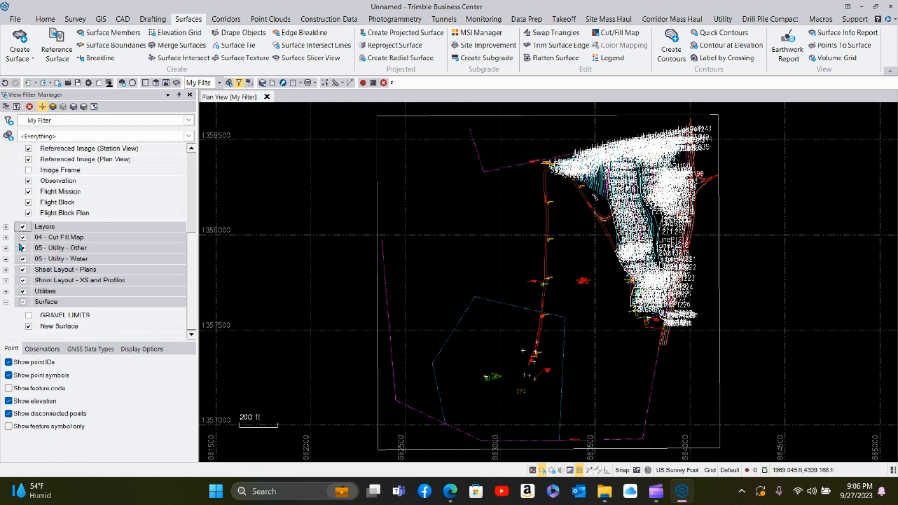
click(5, 228)
scroll(42, 272, down, 2)
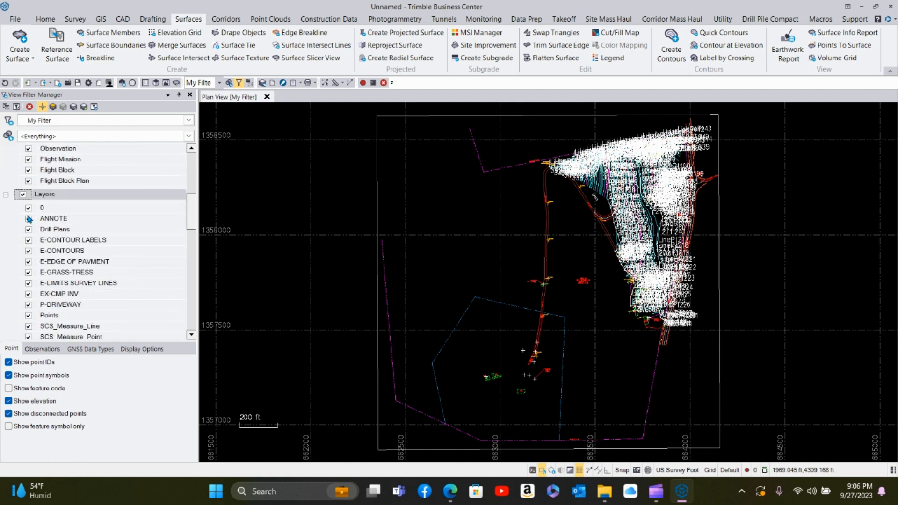
click(29, 284)
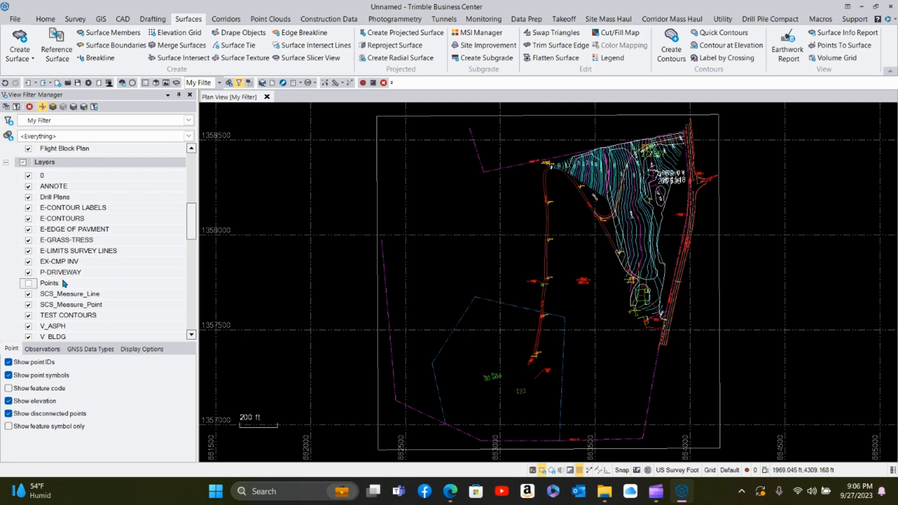
scroll(60, 283, down, 1)
Step: Examine the contours in plan view together with their labels, driveway, grass areas, property line and the surrounding site linework
middle_drag(592, 247, 507, 277)
scroll(552, 236, up, 5)
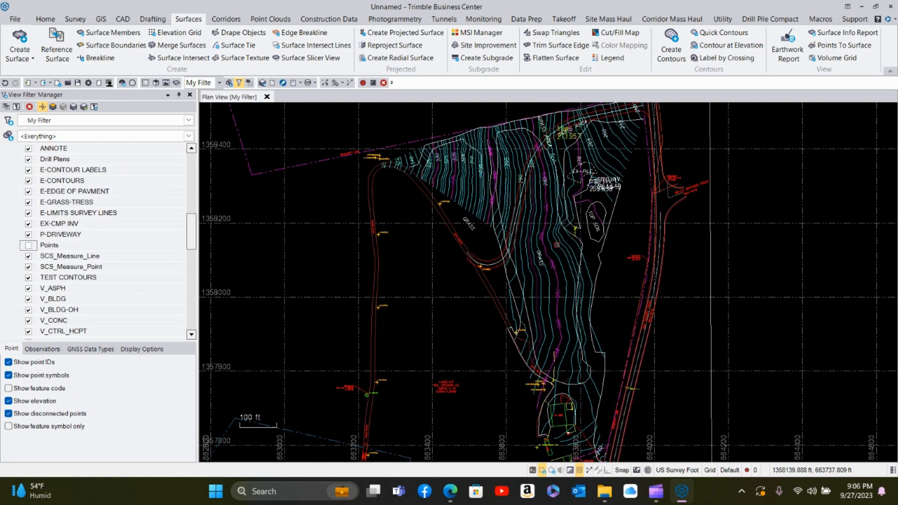
scroll(555, 253, down, 5)
middle_drag(548, 306, 563, 256)
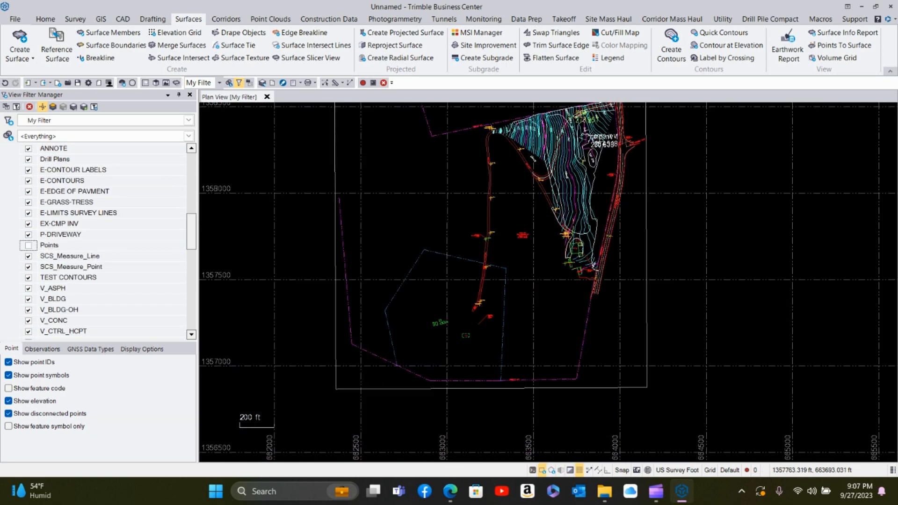
scroll(563, 256, down, 3)
scroll(564, 220, up, 5)
scroll(563, 257, up, 1)
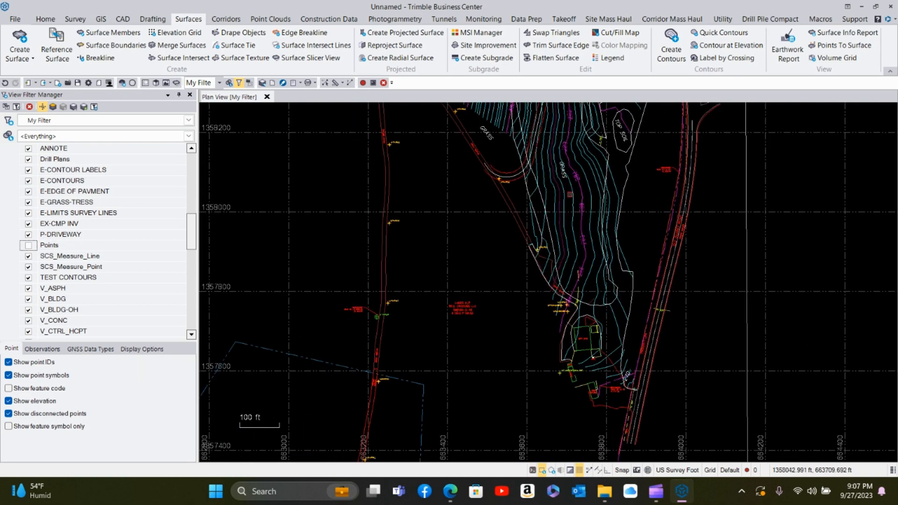
middle_drag(570, 194, 551, 289)
middle_drag(558, 216, 534, 298)
scroll(550, 206, down, 2)
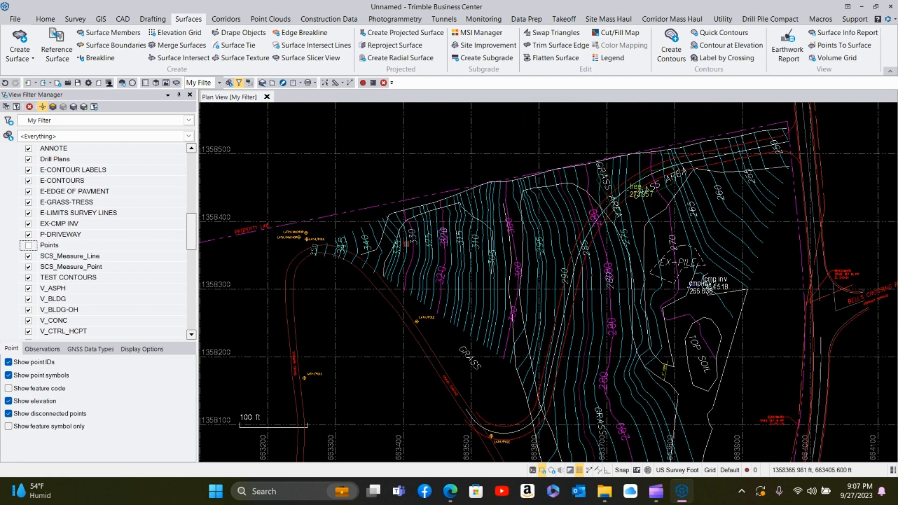
scroll(515, 296, down, 1)
middle_drag(513, 340, 534, 269)
middle_drag(527, 306, 540, 269)
scroll(540, 270, down, 3)
scroll(539, 276, up, 3)
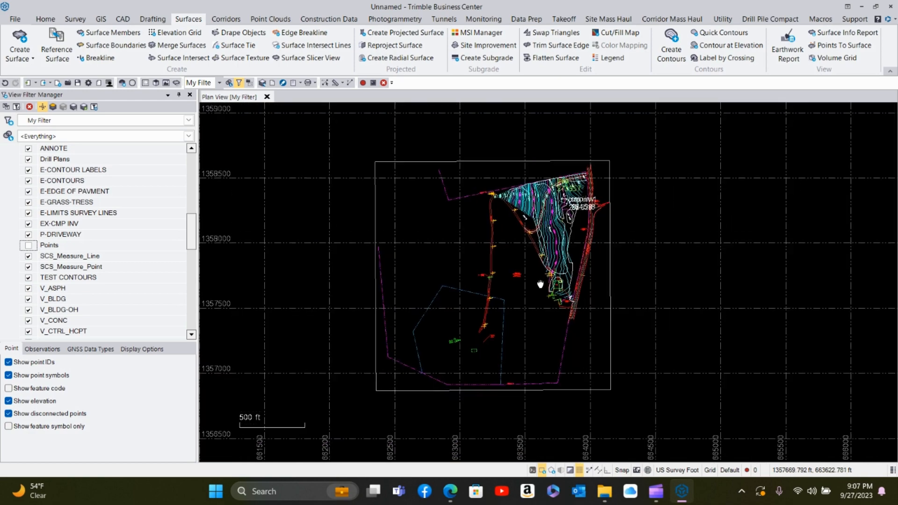
middle_drag(541, 313, 555, 262)
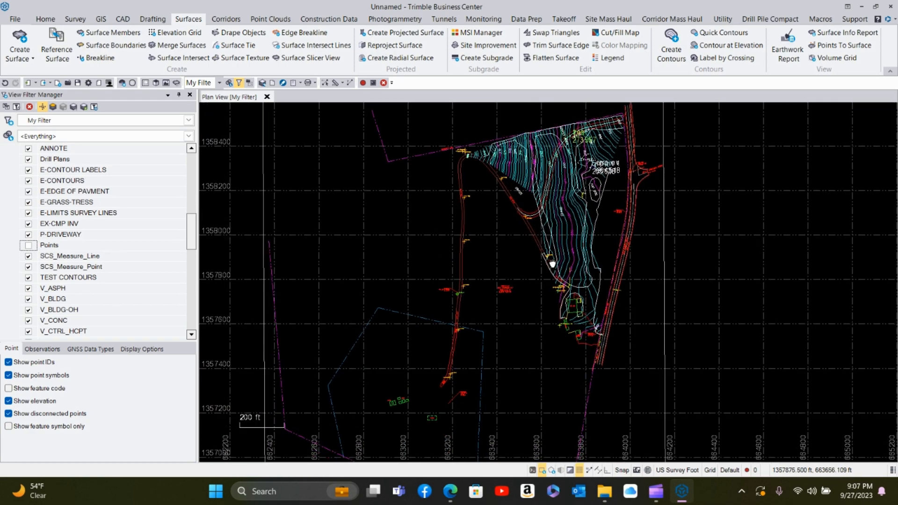
middle_drag(533, 310, 539, 294)
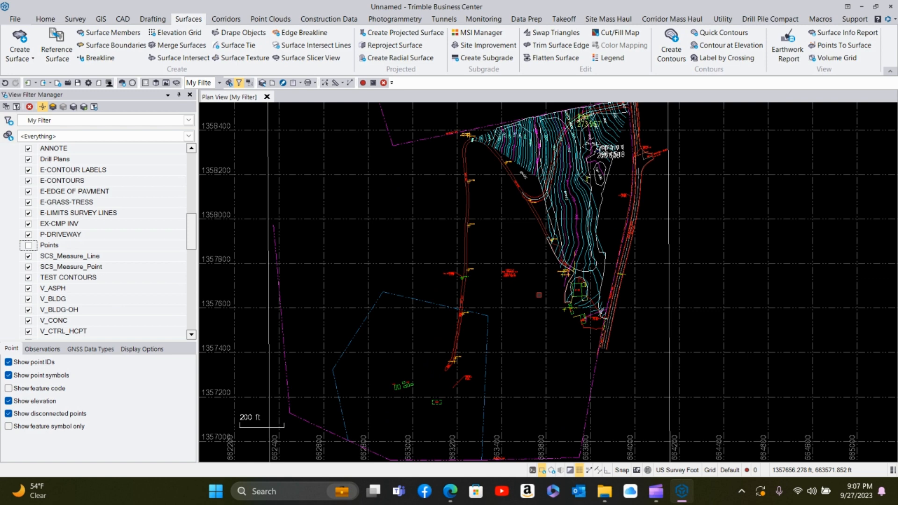
scroll(510, 292, down, 4)
middle_drag(541, 239, 546, 261)
scroll(546, 260, up, 8)
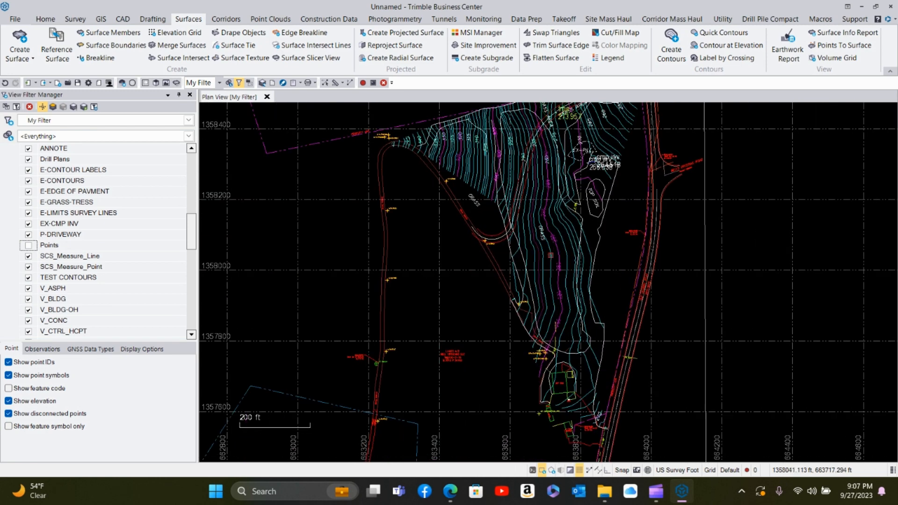
scroll(546, 248, down, 2)
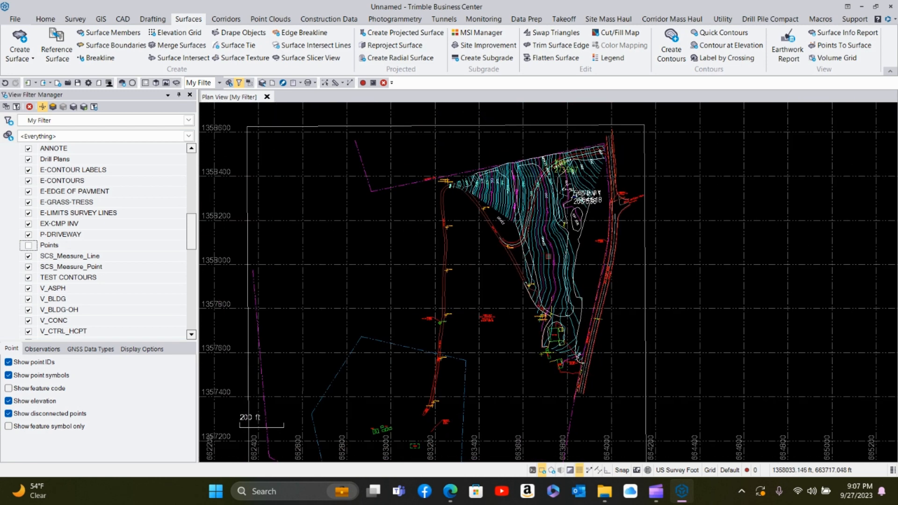